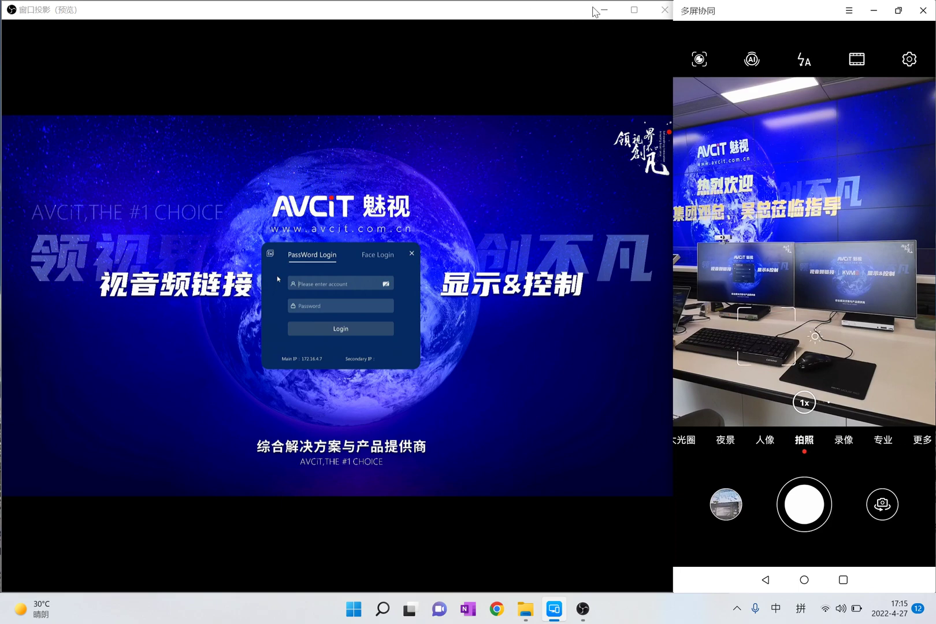
Rearrange the OBS main window and projector preview so the projector stays in front
left_click(603, 10)
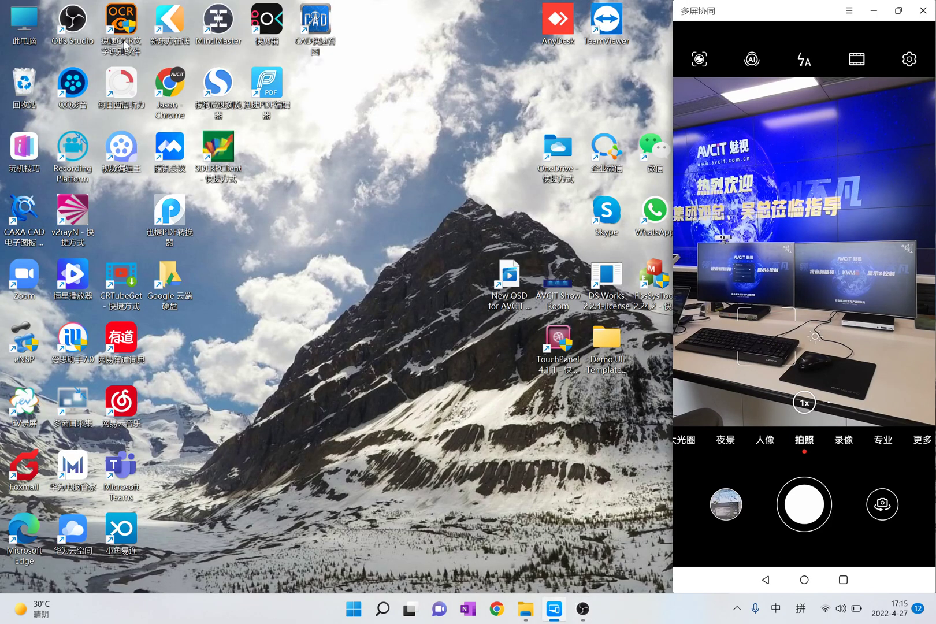
mouse_move(582, 609)
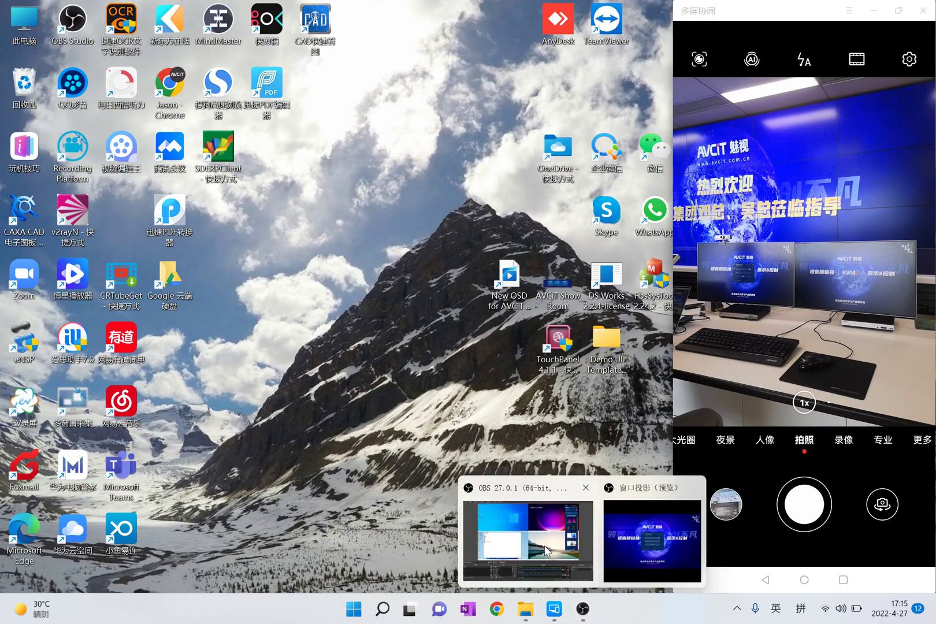
left_click(549, 550)
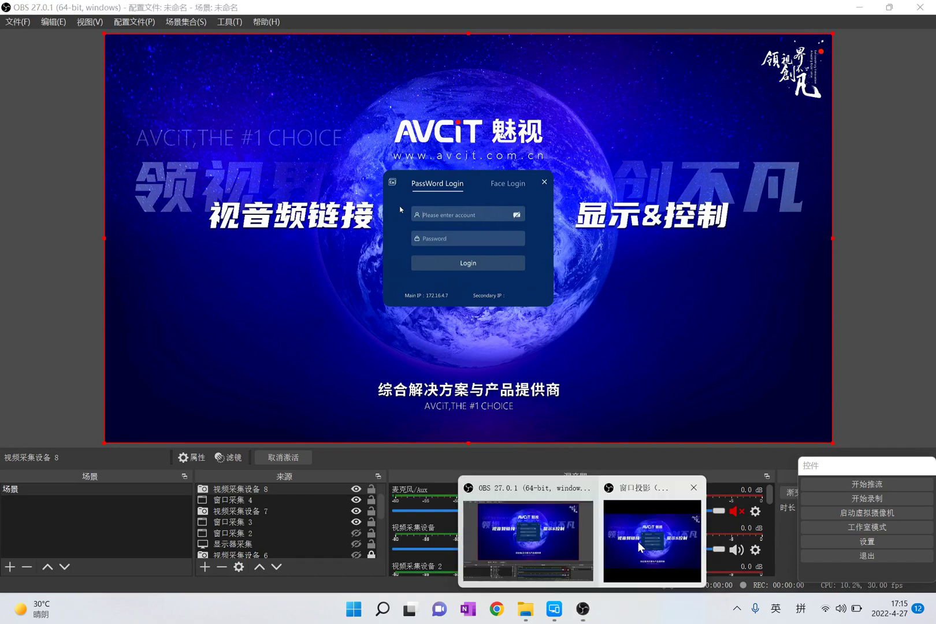
left_click(647, 528)
left_click(859, 7)
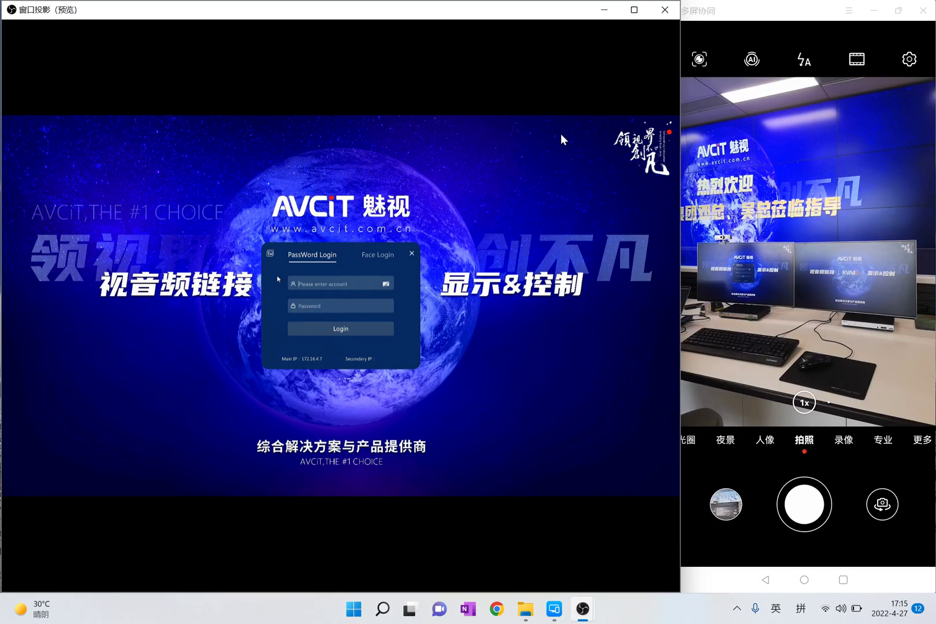
Focus the phone camera on the monitors, dismiss the power-saving notice, and nudge the projector preview left
left_click(813, 309)
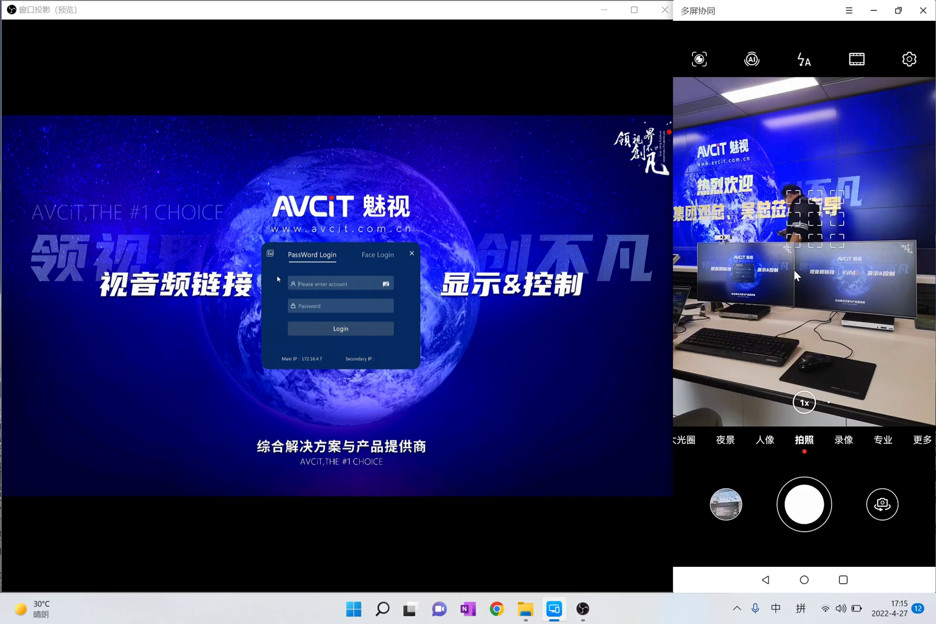
left_click(764, 317)
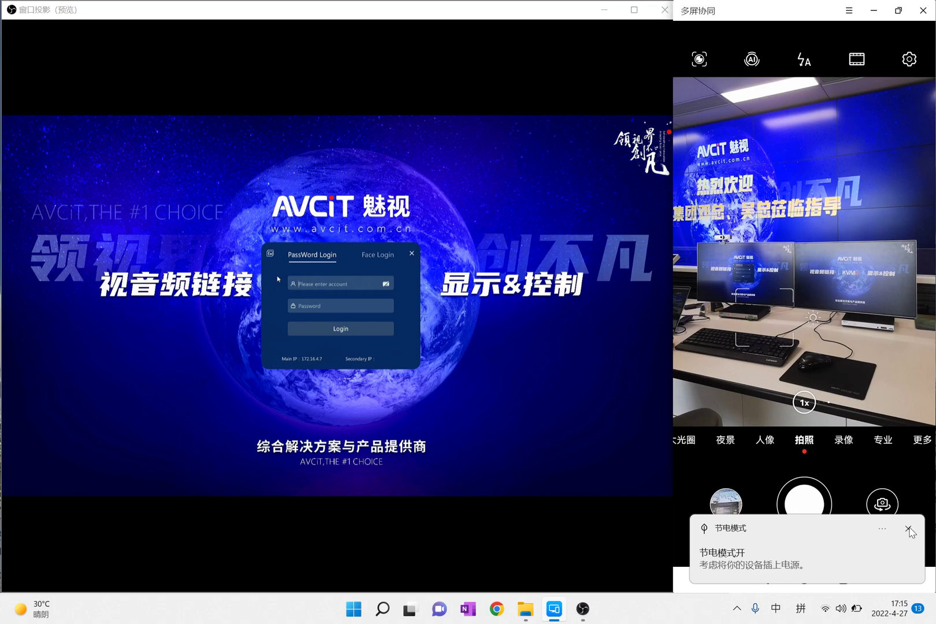
left_click(908, 529)
left_click(841, 330)
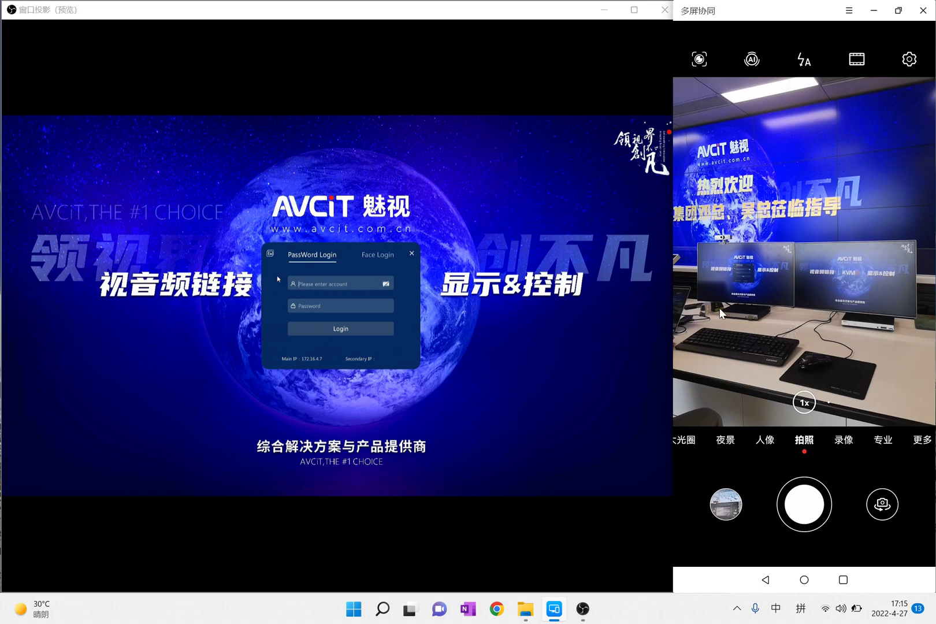
left_click(559, 320)
left_click(787, 313)
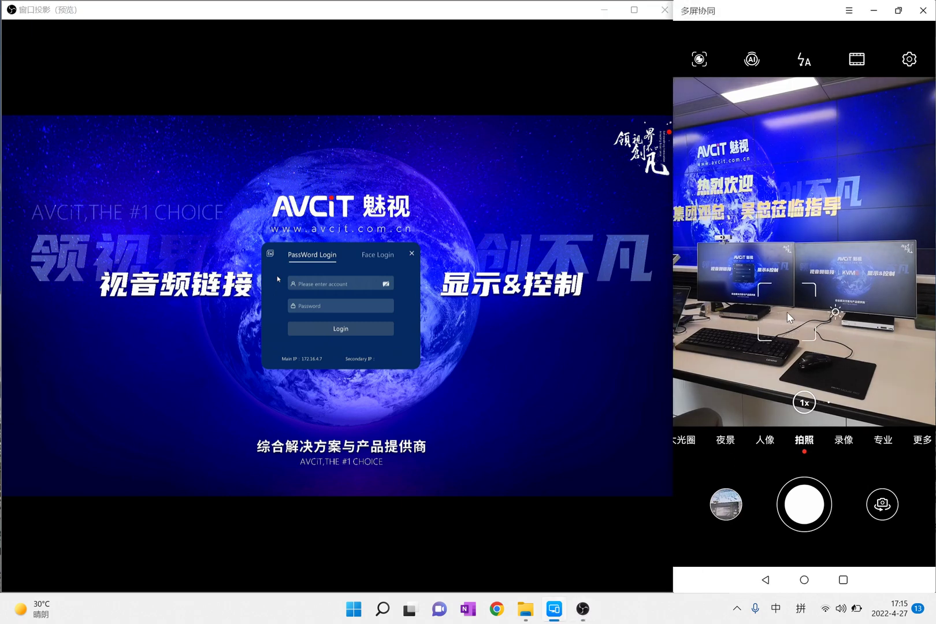
left_click_drag(559, 12, 549, 18)
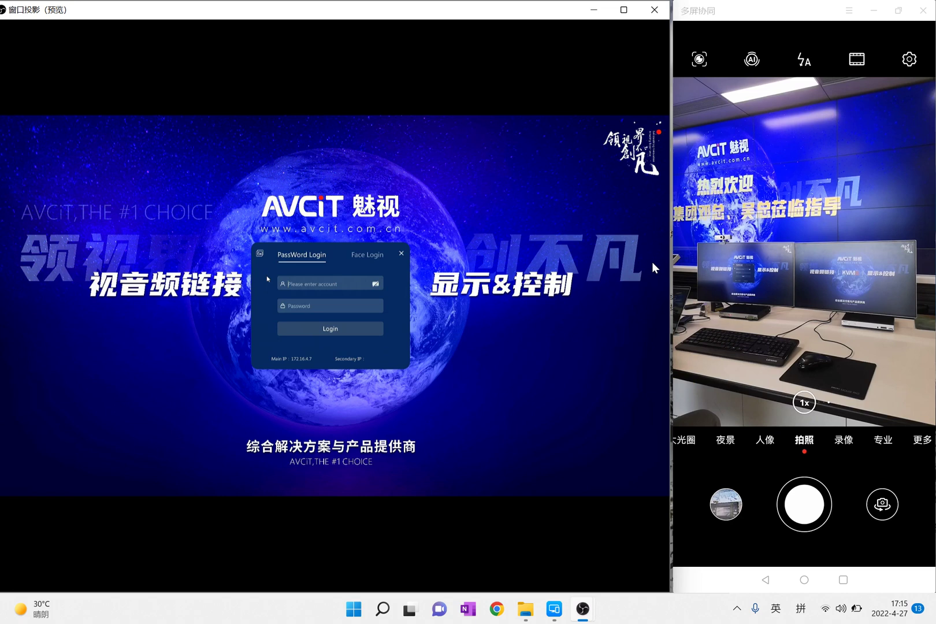
left_click(752, 308)
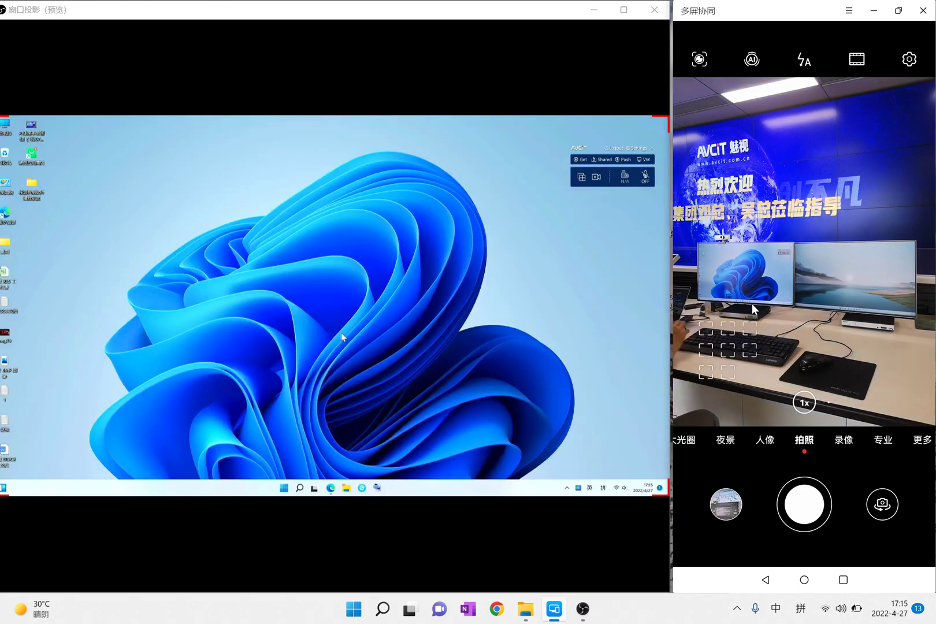
left_click(766, 312)
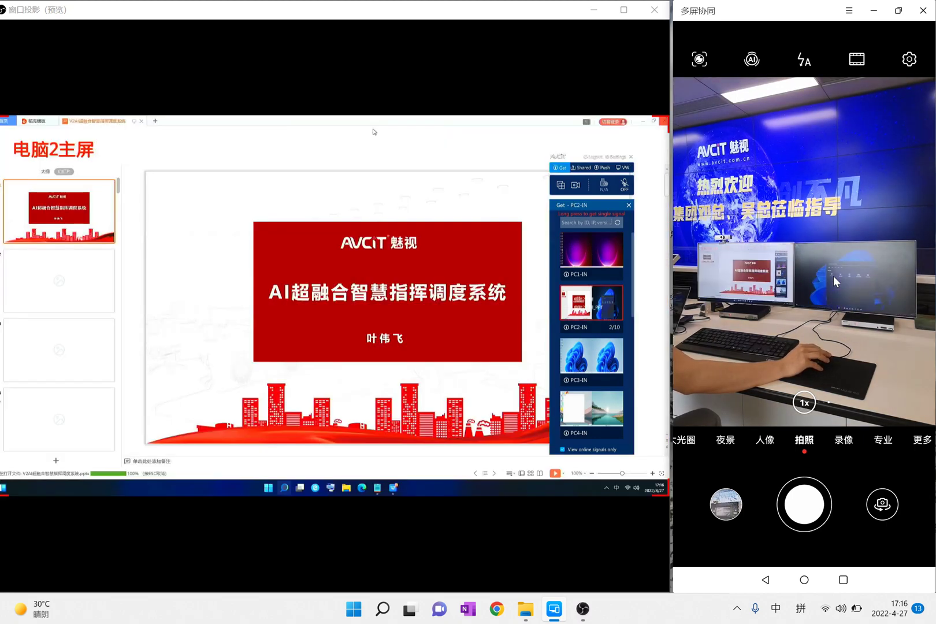
Keep the phone camera focused on the monitors while switching to another PC's desktop
left_click(833, 276)
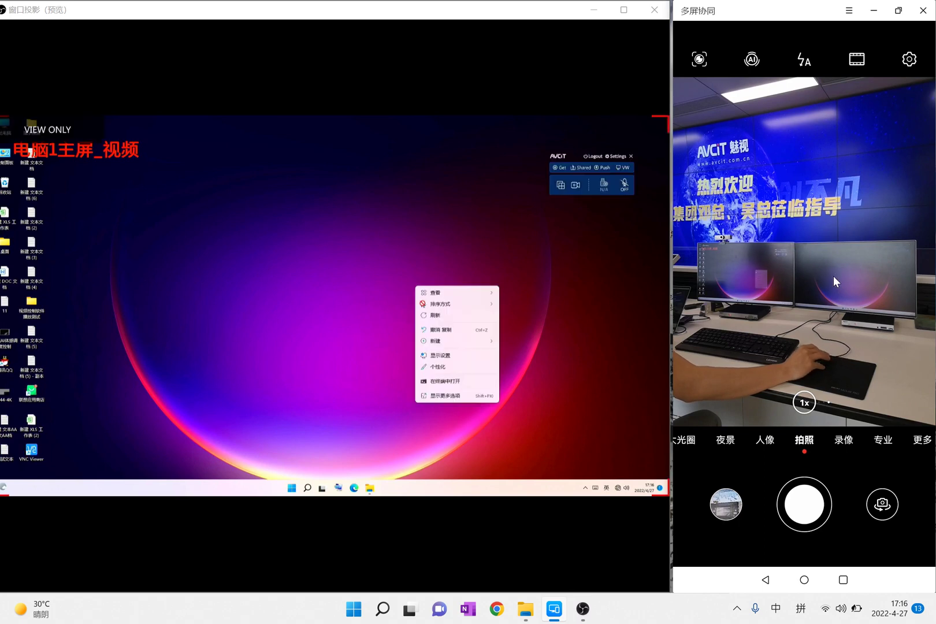
left_click(833, 276)
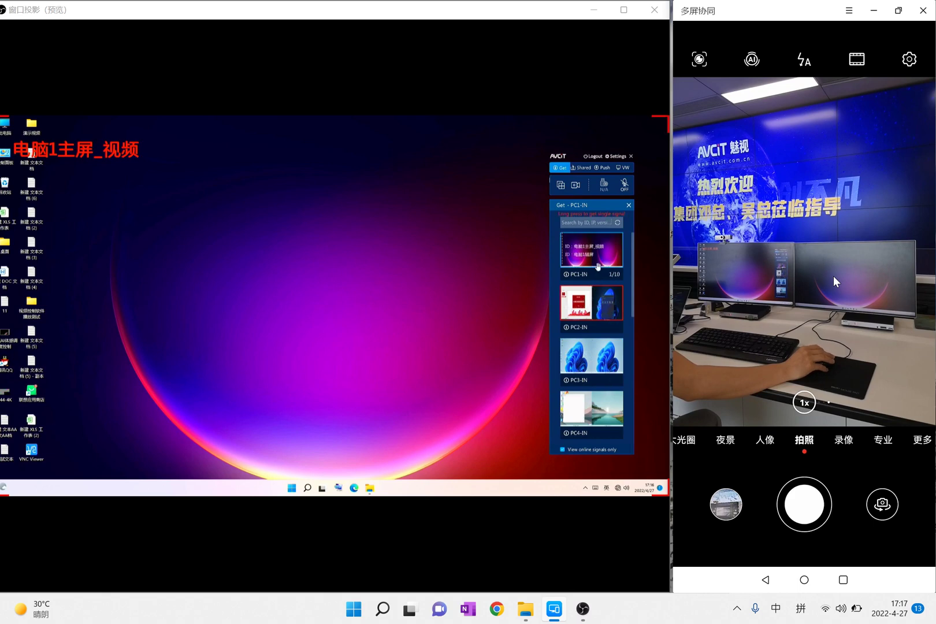
left_click(833, 275)
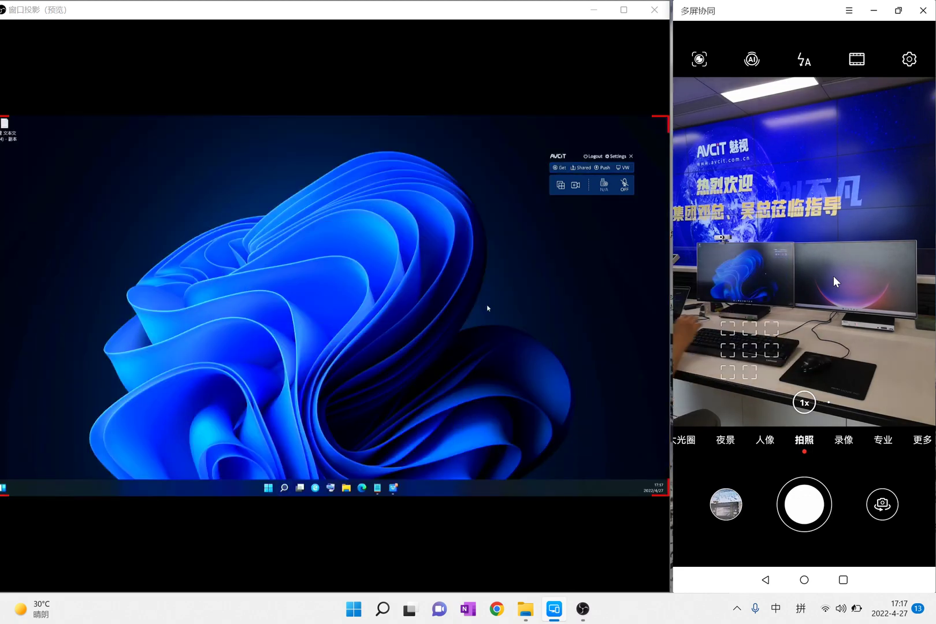
Make the OBS projector full screen on display (1): 1440x960 @ 0,0
right_click(440, 252)
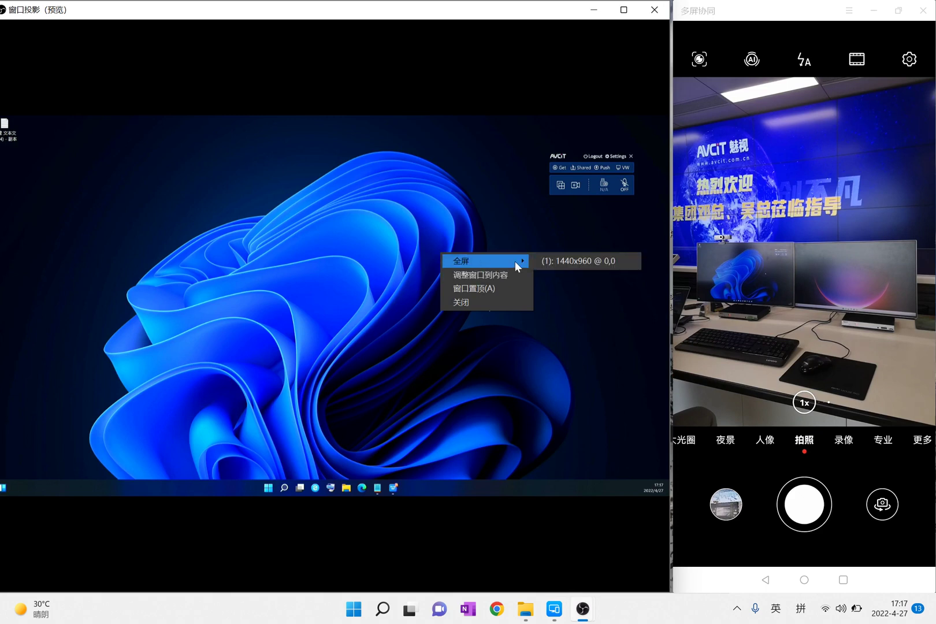
left_click(543, 261)
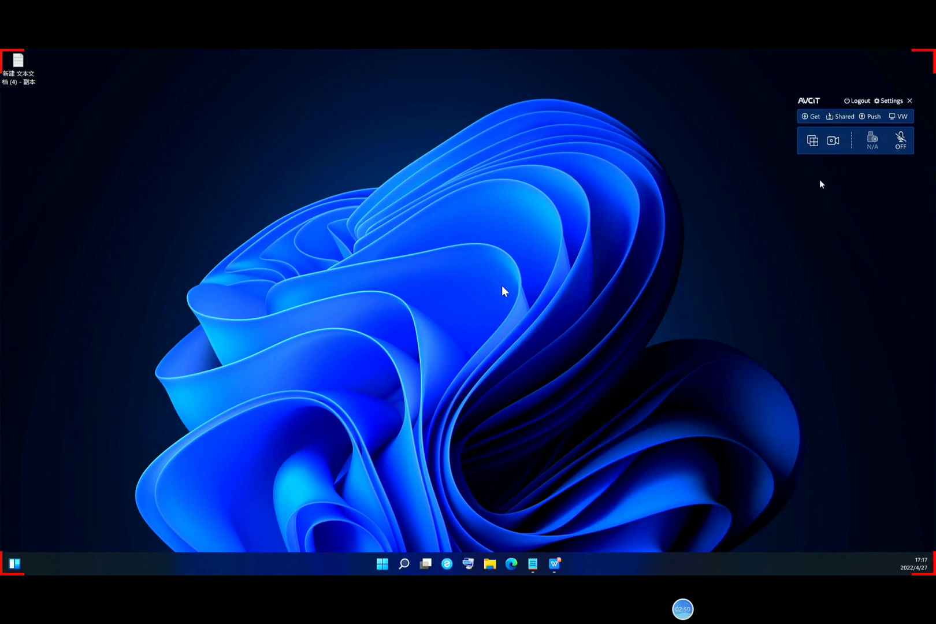
Switch the AVCiT display to the four-tile quad split layout
left_click(812, 140)
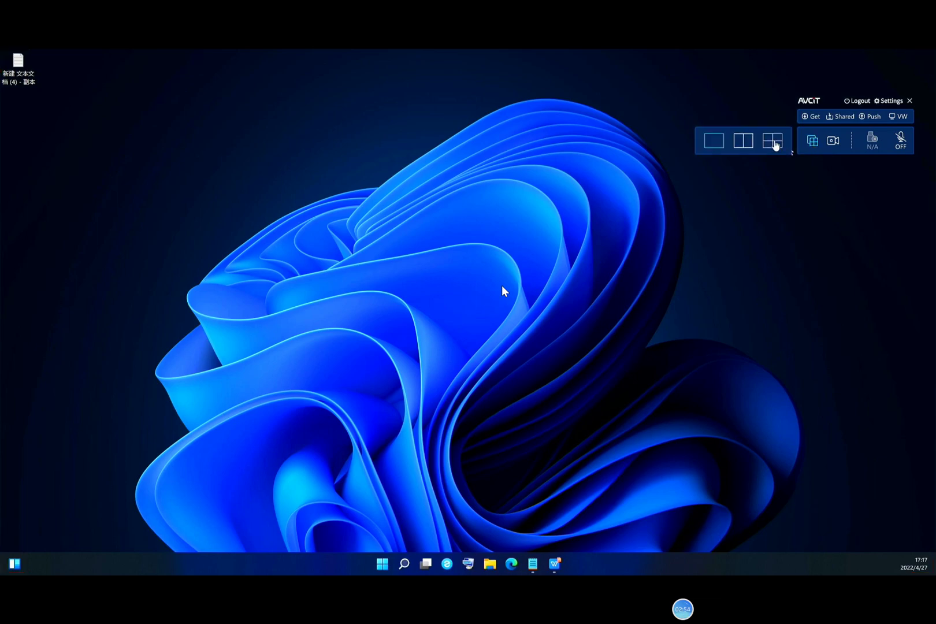
left_click(775, 142)
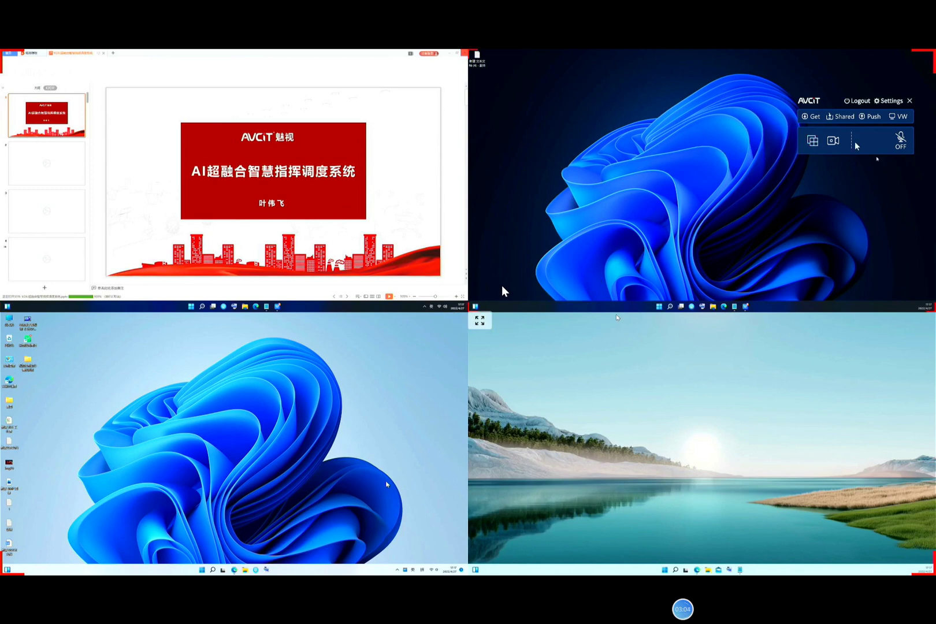
Drag PC1-IN onto the top tiles and PC3-IN onto the bottom-right tile
left_click(816, 123)
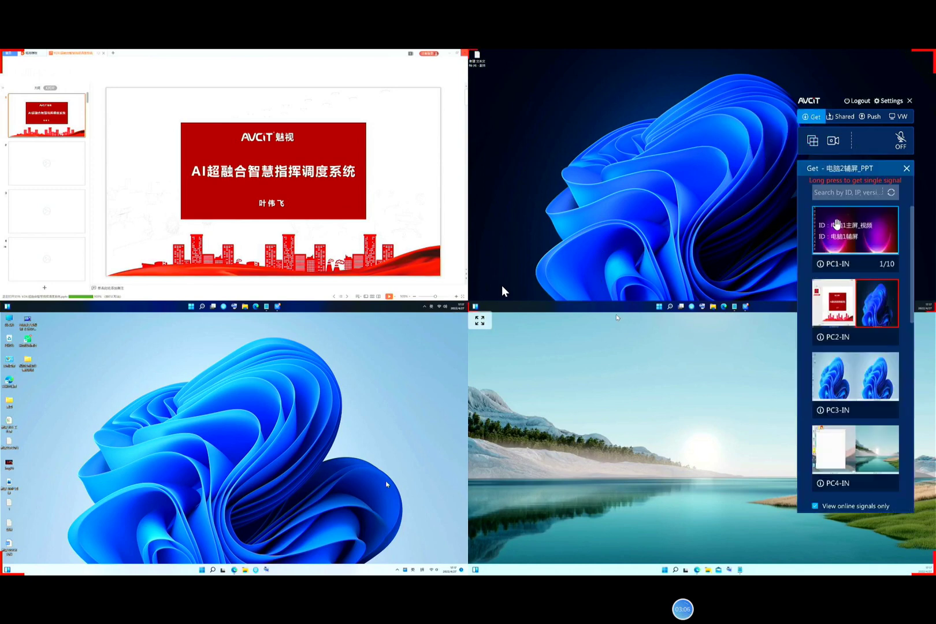
left_click_drag(795, 215, 489, 209)
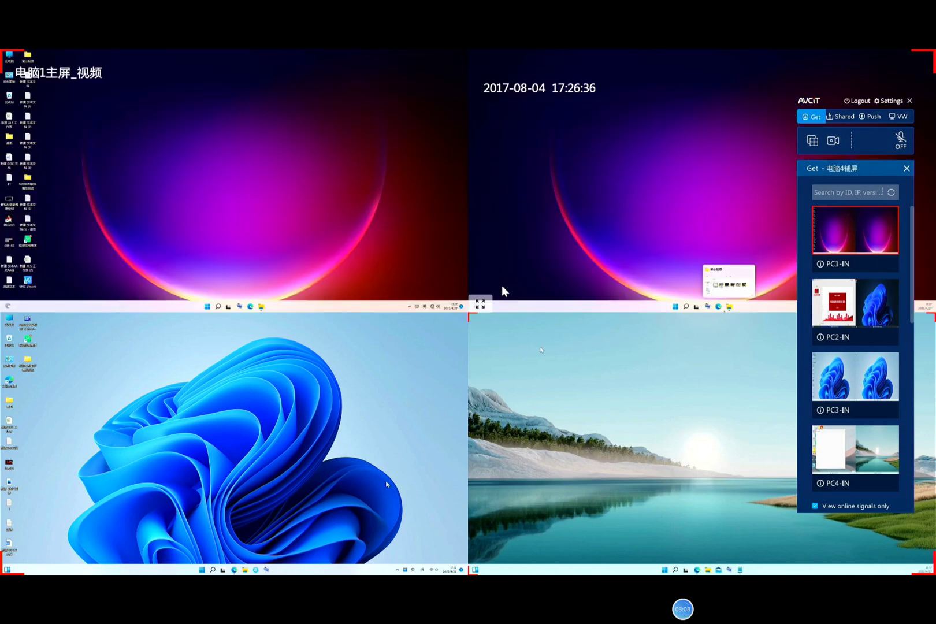
left_click(803, 119)
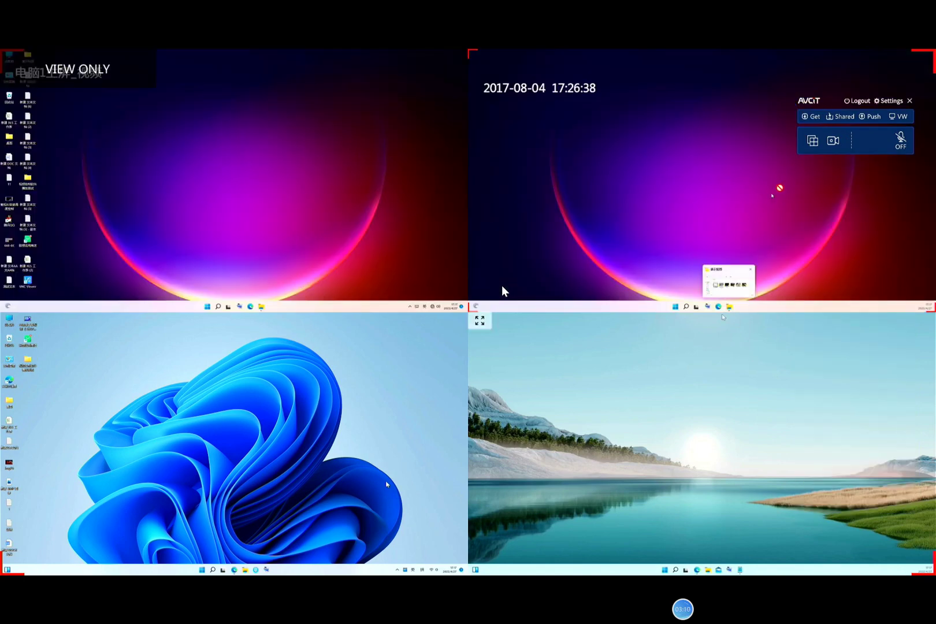
left_click(803, 118)
left_click_drag(855, 376, 463, 414)
Show PC4's lake desktop in the top-right tile and its other screen bottom-left
right_click(213, 383)
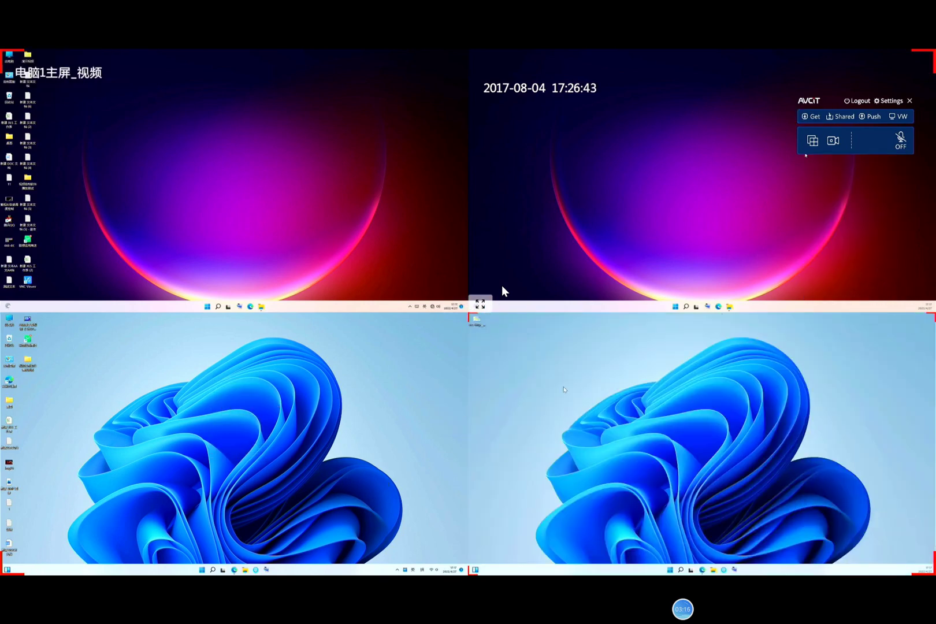
right_click(559, 380)
left_click(581, 407)
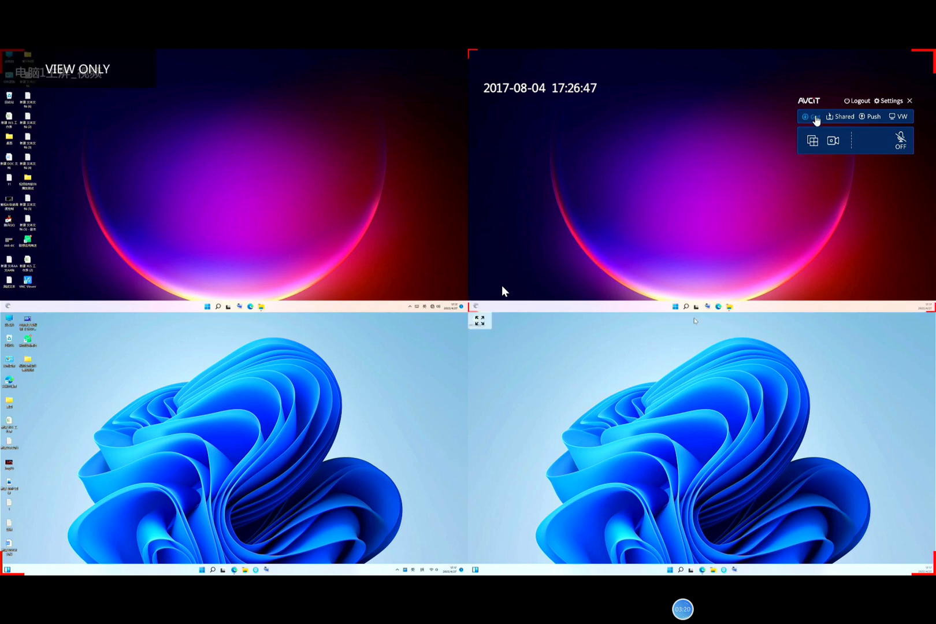
left_click(816, 120)
scroll(839, 359, "down", 2)
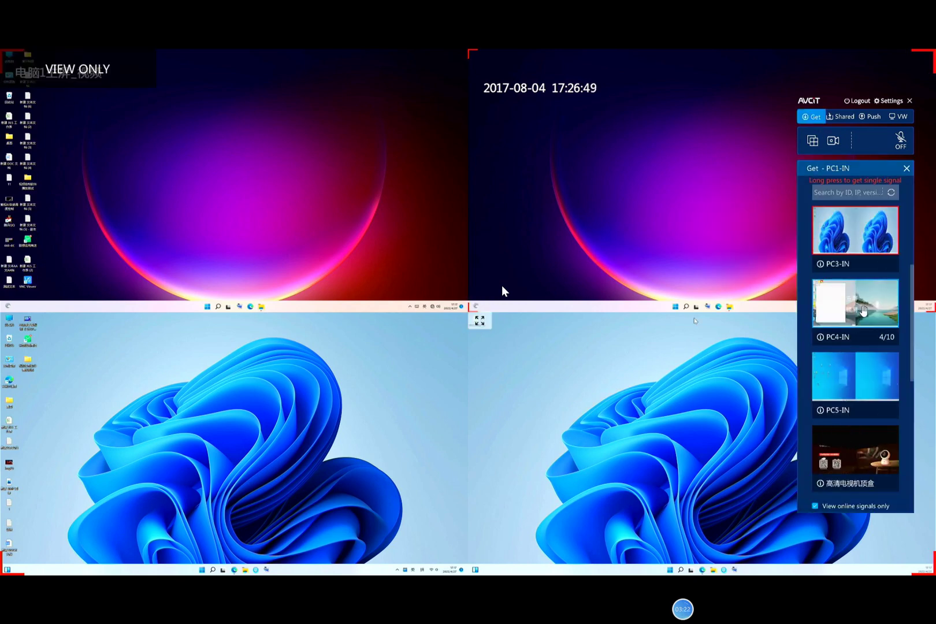
left_click(863, 310)
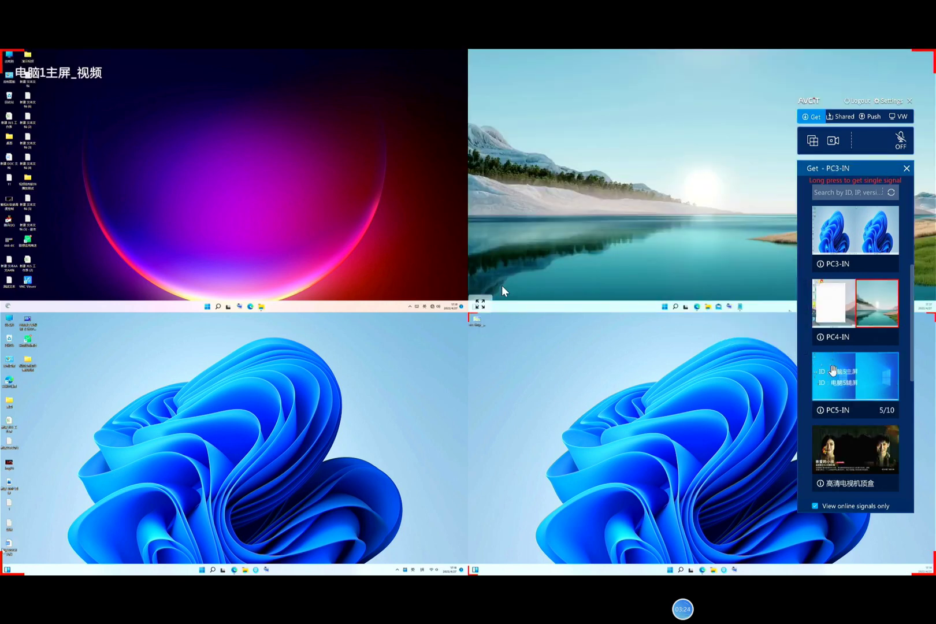
left_click_drag(833, 303, 461, 367)
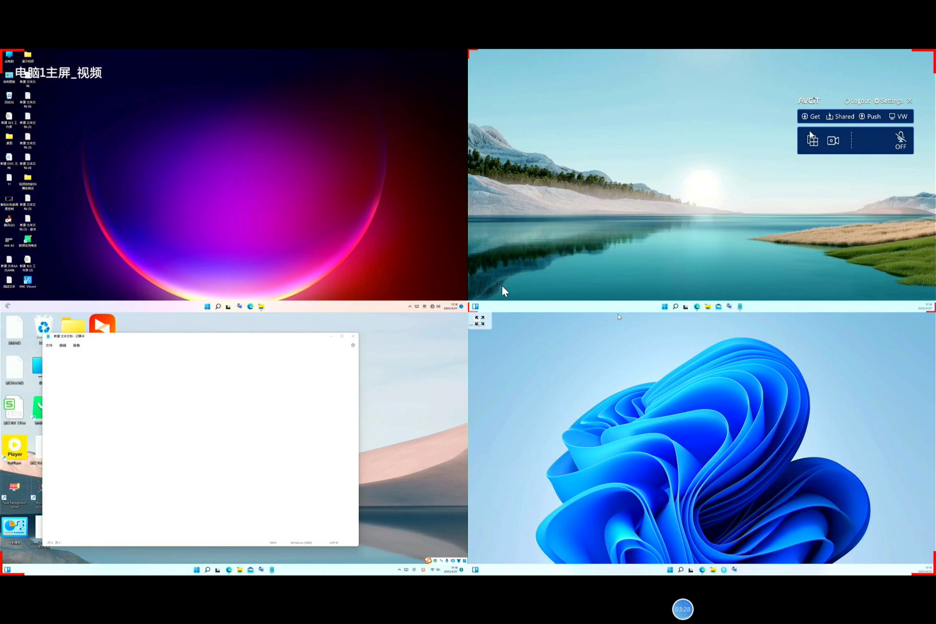
Switch to a two-screen split with PC4's lake desktop on the right
left_click(812, 140)
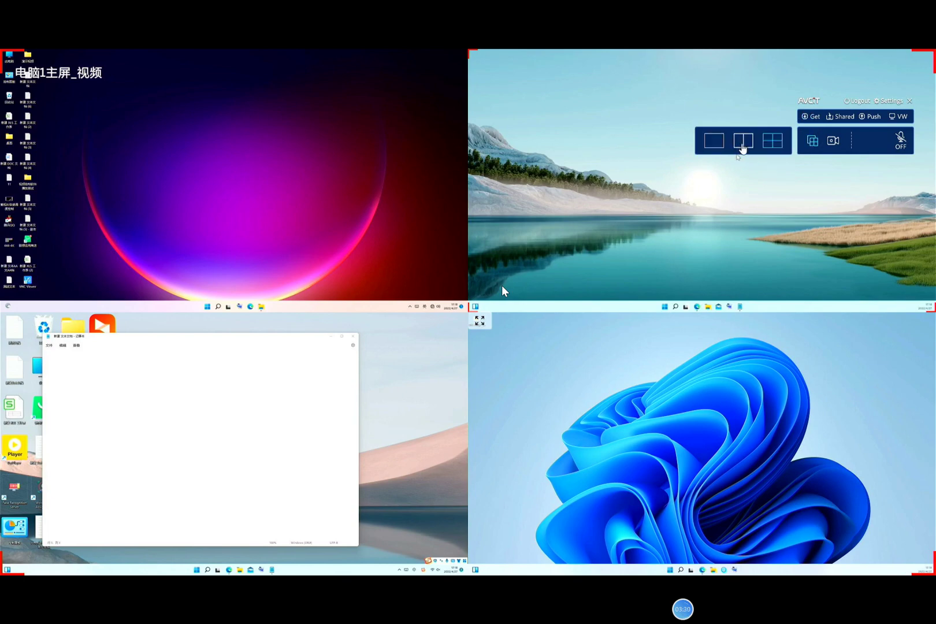
left_click(743, 141)
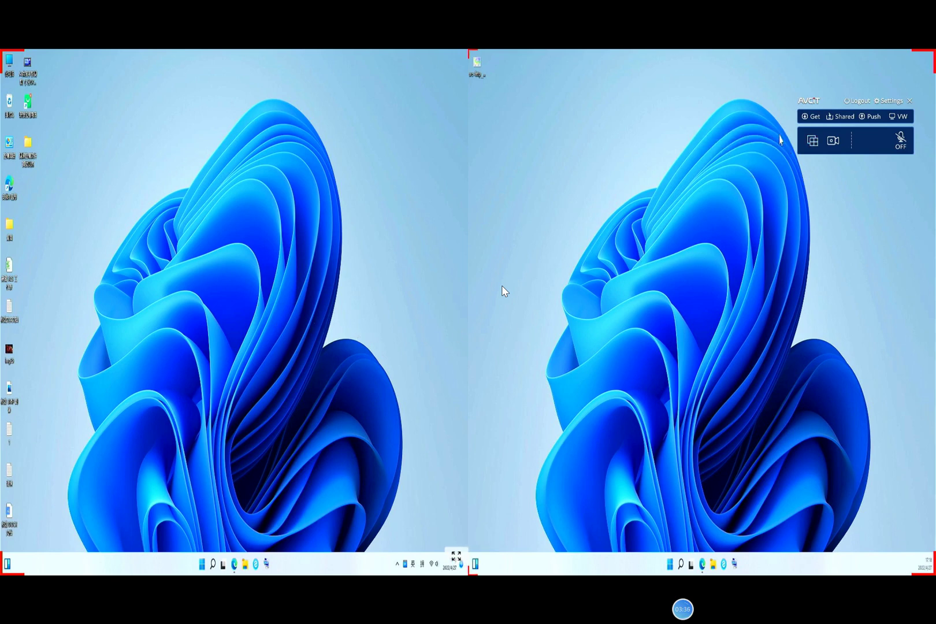
left_click(811, 116)
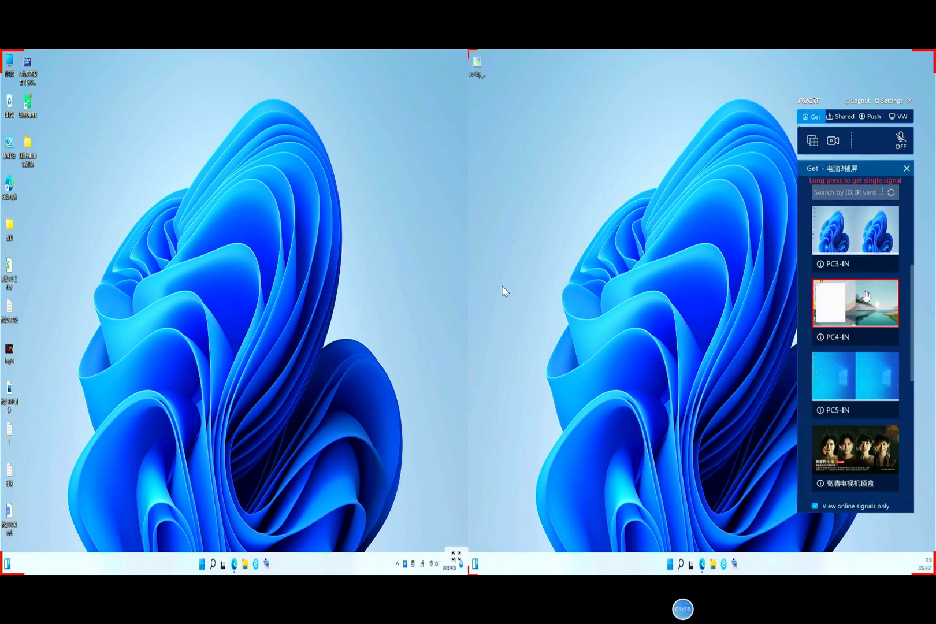
left_click_drag(865, 296, 688, 290)
right_click(613, 218)
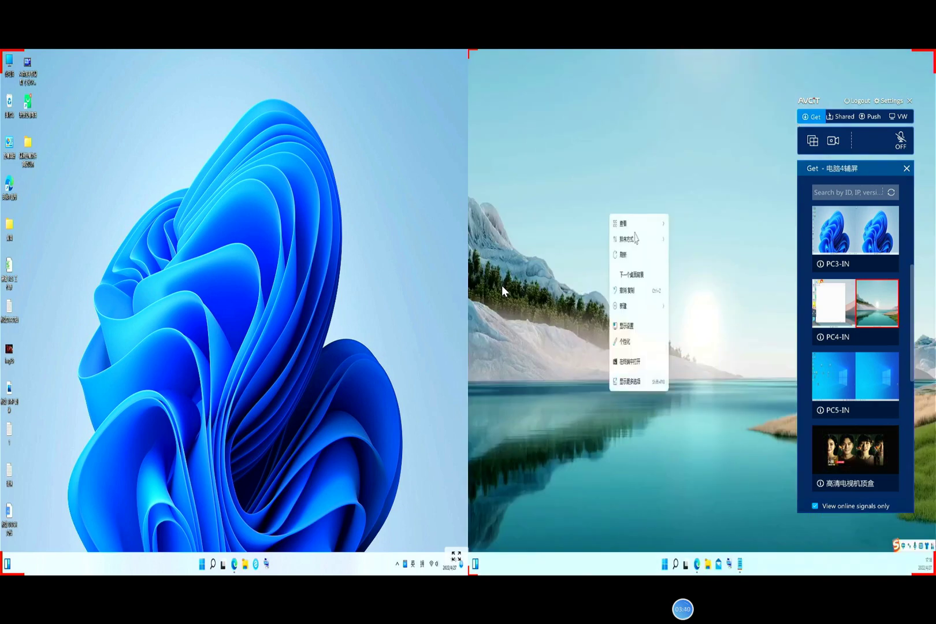
Refresh the left desktop, return to a single full-screen layout, and view the Shared list
right_click(282, 269)
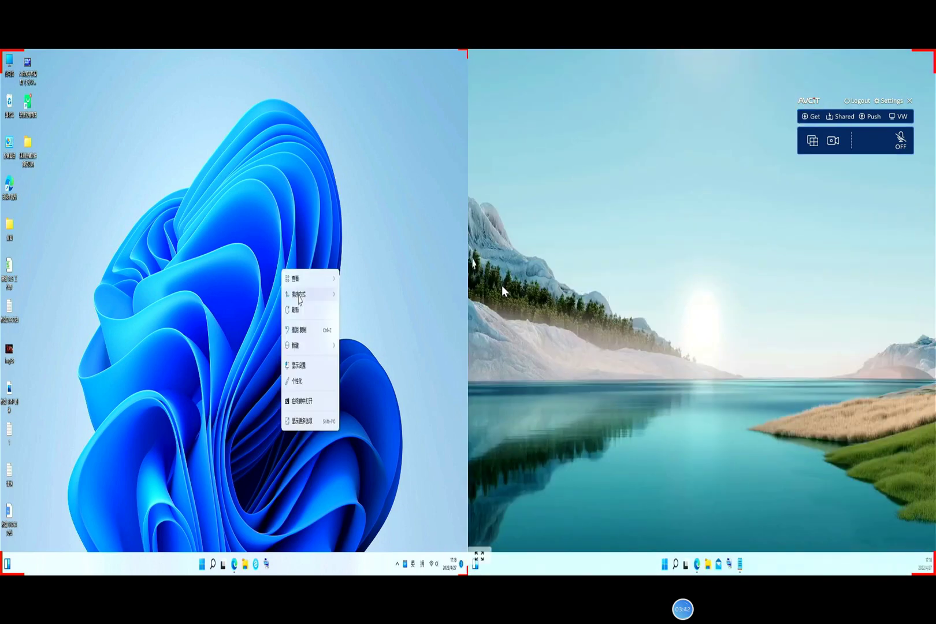
left_click(295, 310)
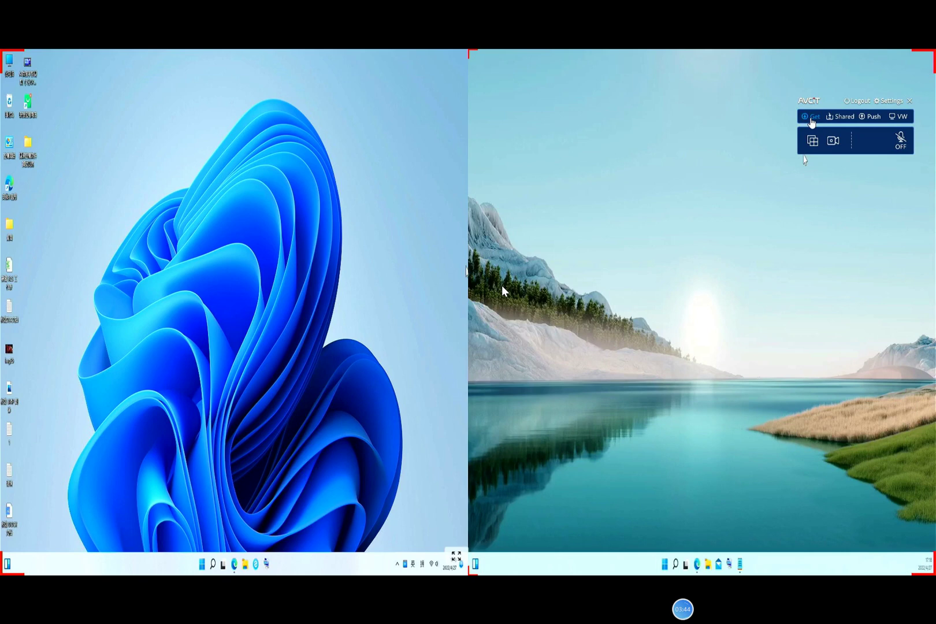
left_click(811, 117)
left_click(812, 141)
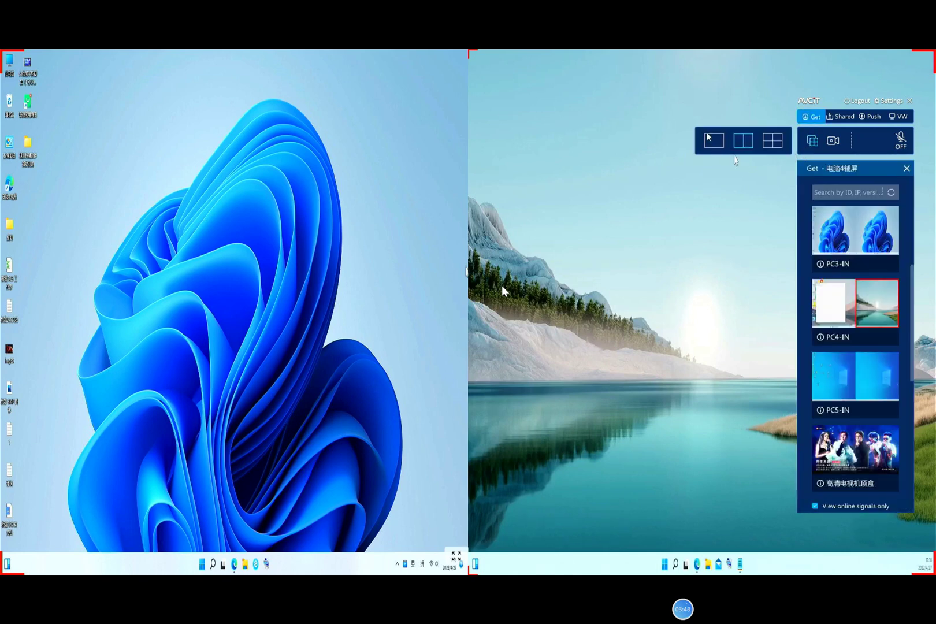
left_click(714, 142)
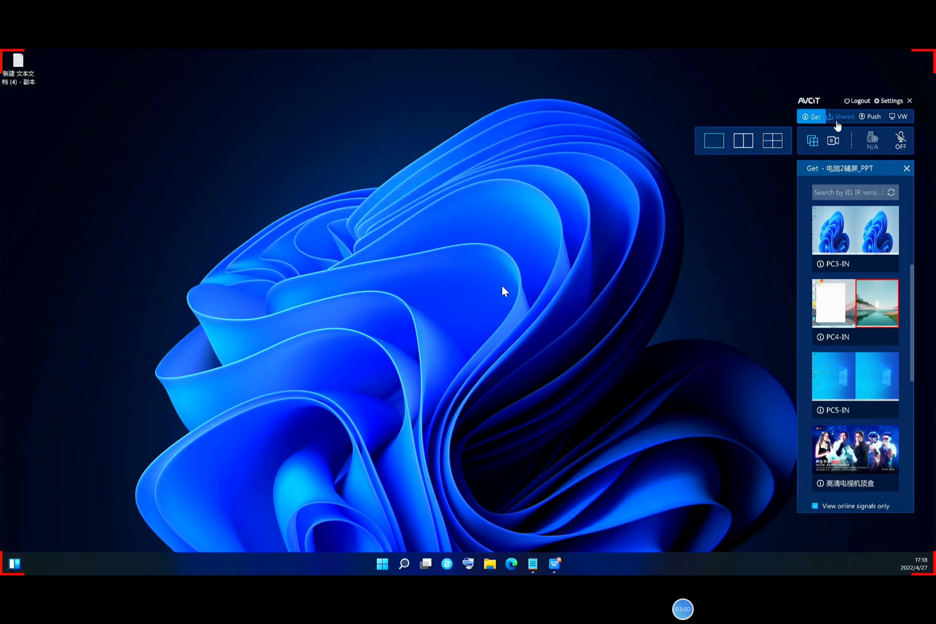
left_click(841, 118)
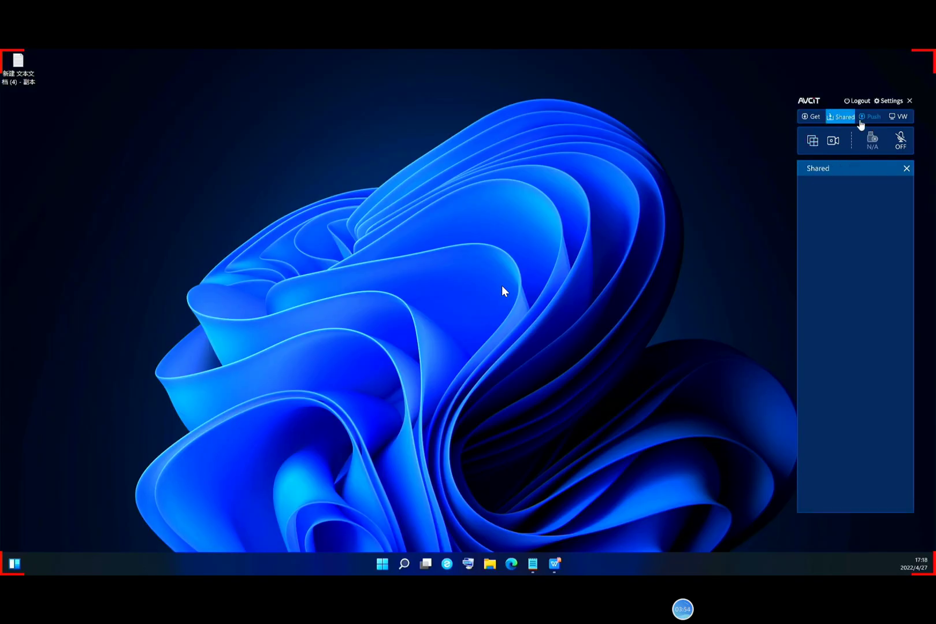
Push the current signal to seat [001] zuoxi4, confirm, then return to the Shared list
left_click(867, 120)
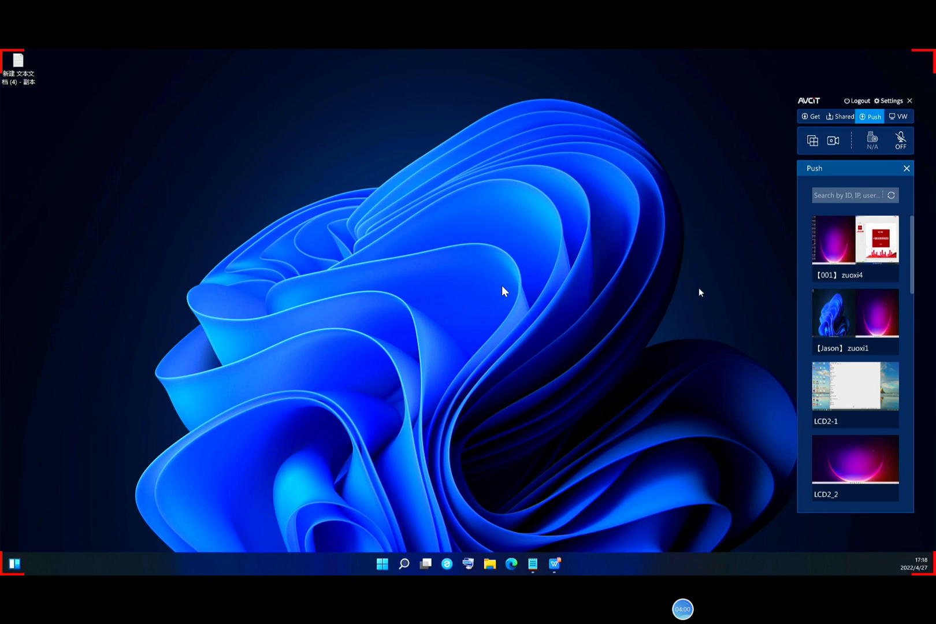
mouse_move(816, 244)
mouse_move(848, 254)
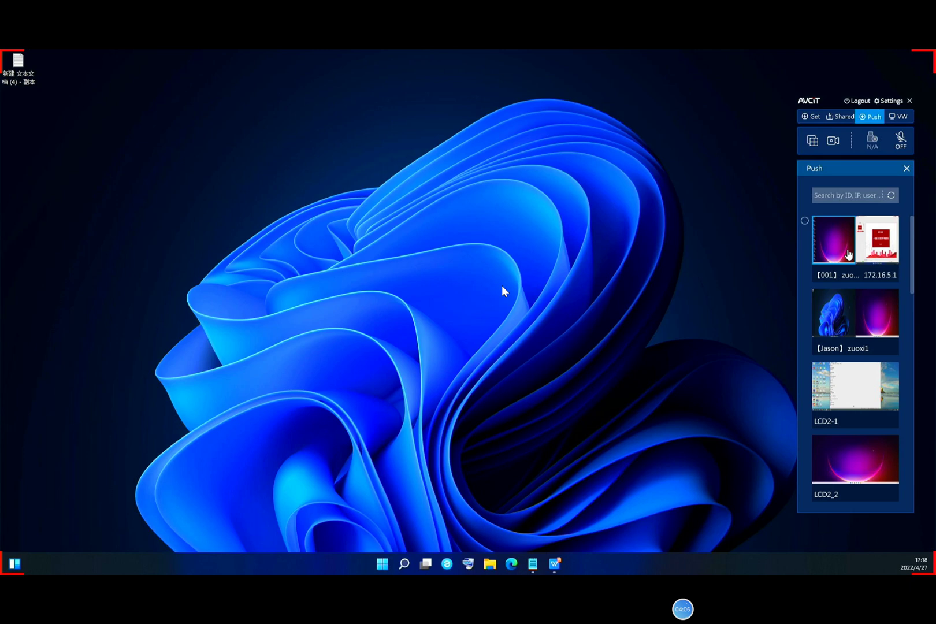
left_click(847, 252)
left_click(844, 249)
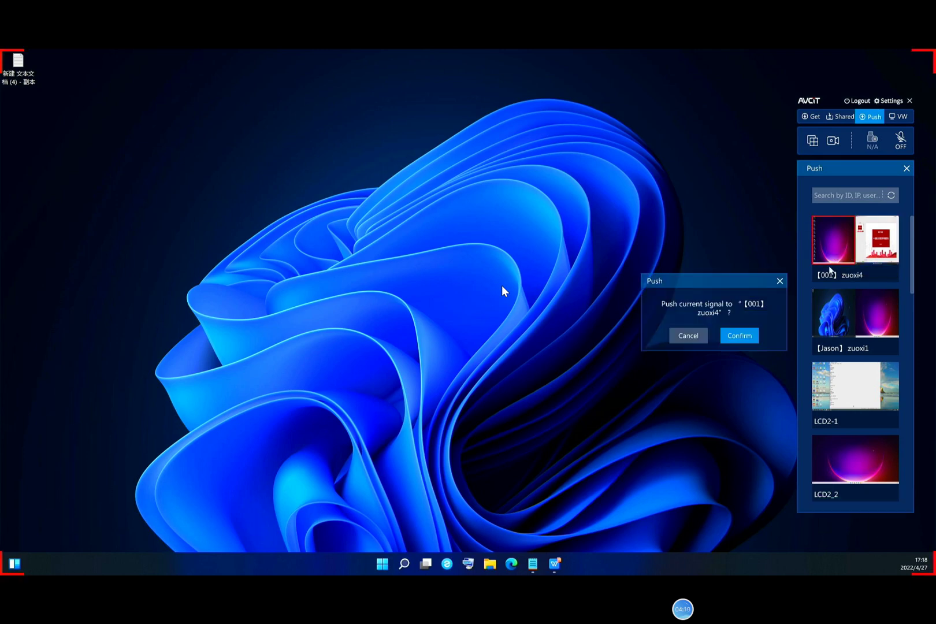
left_click(756, 339)
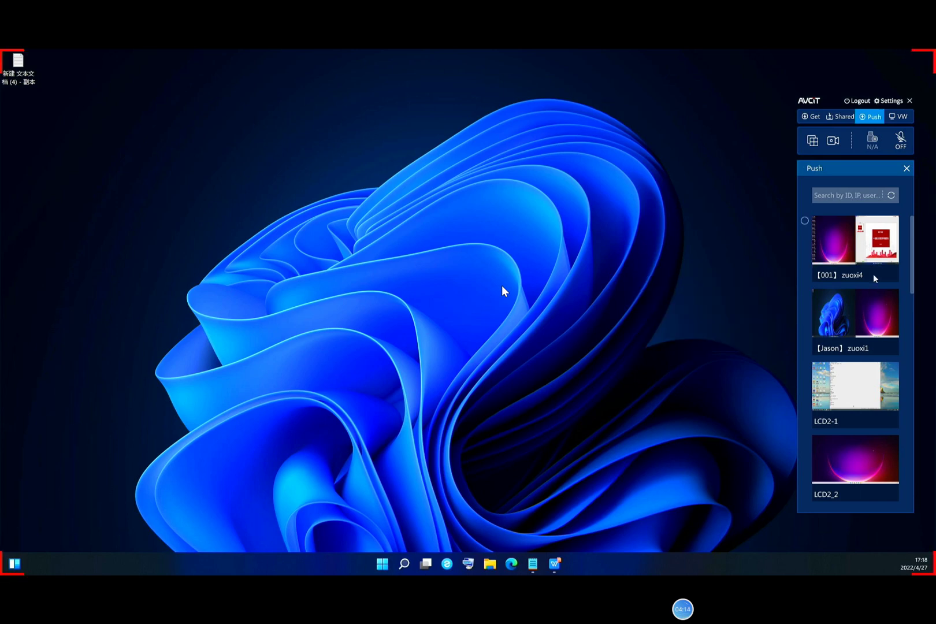
left_click(839, 116)
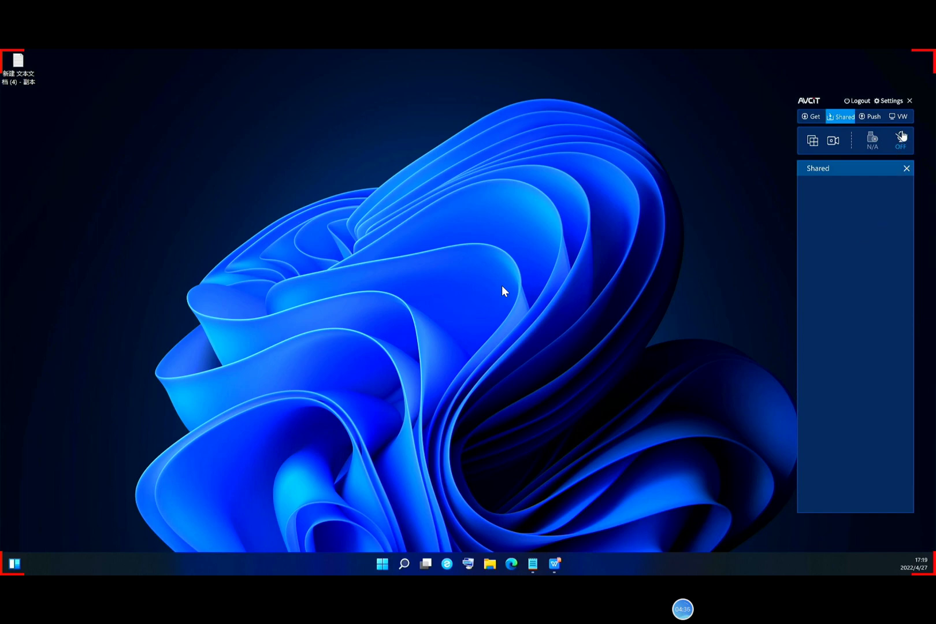
Open VW Control showing the empty 4*5LCd wall alongside the input signal sources
left_click(899, 117)
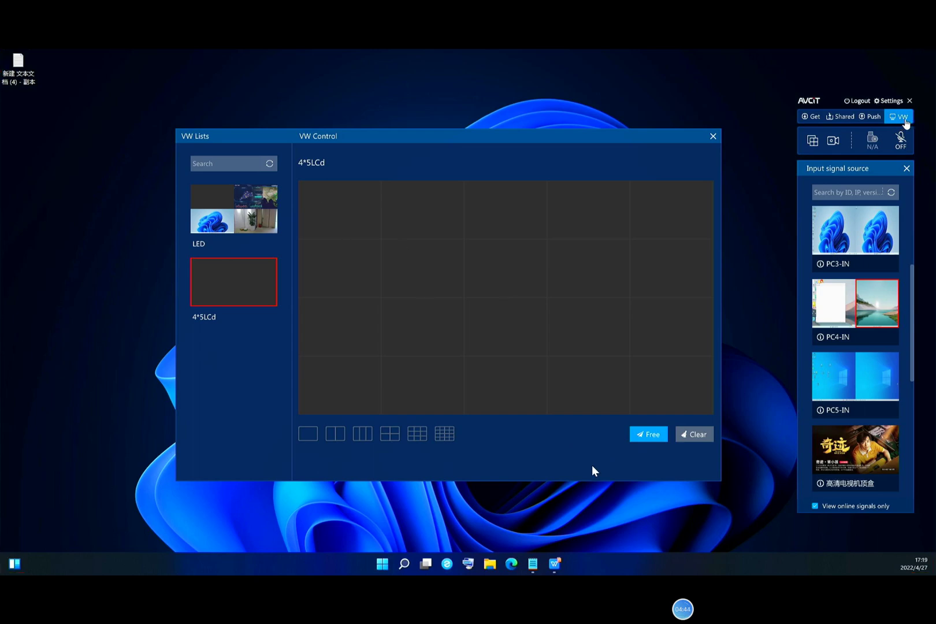
right_click(521, 370)
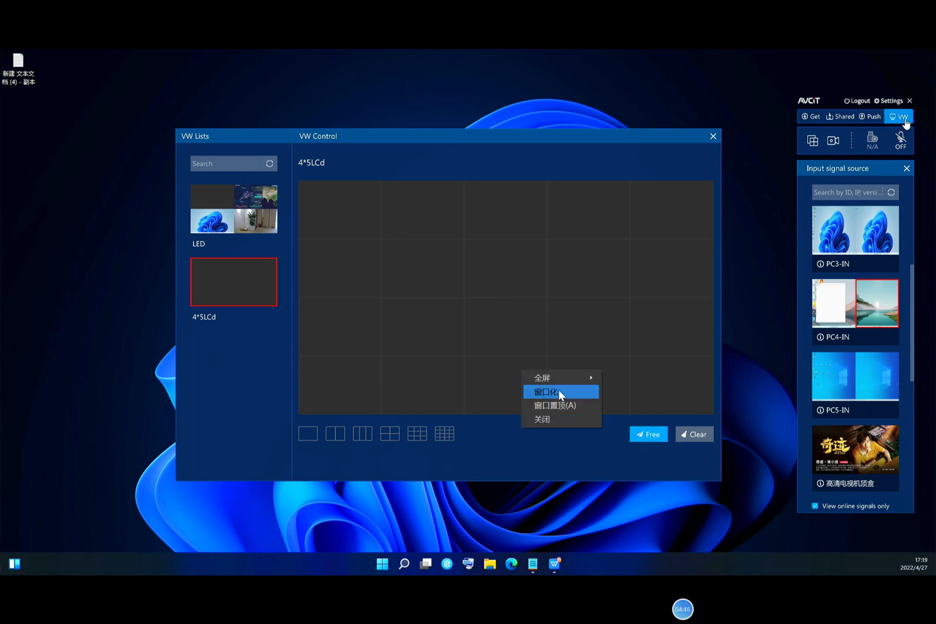
Window the projection and focus the phone camera on the desk monitors and wall display
left_click(559, 392)
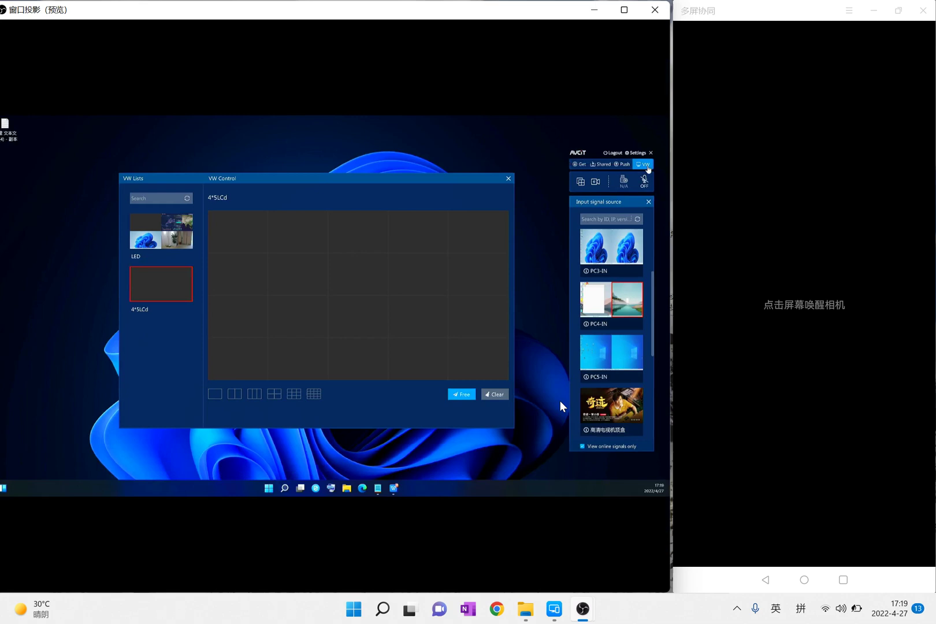
left_click(773, 316)
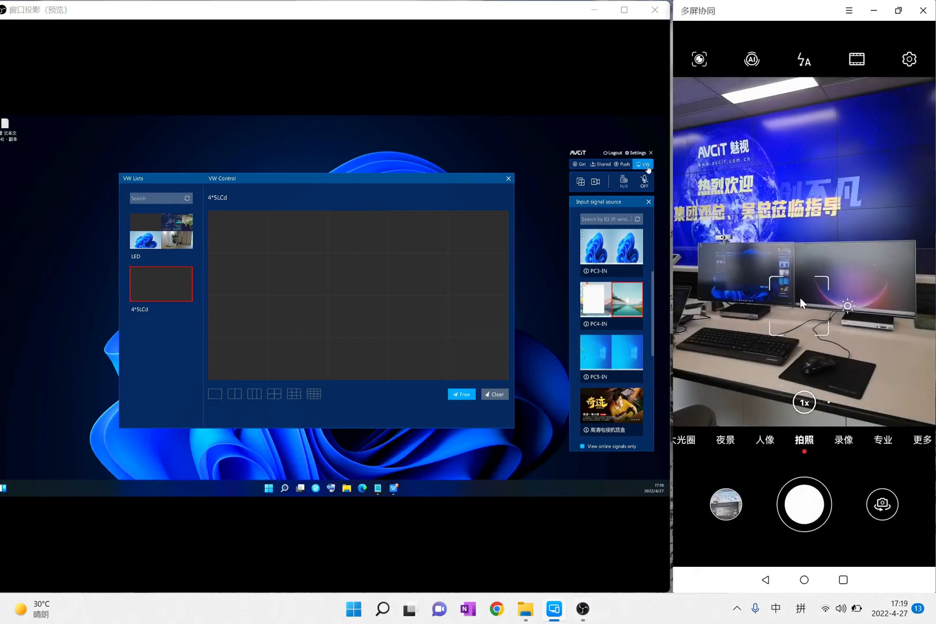
left_click(799, 290)
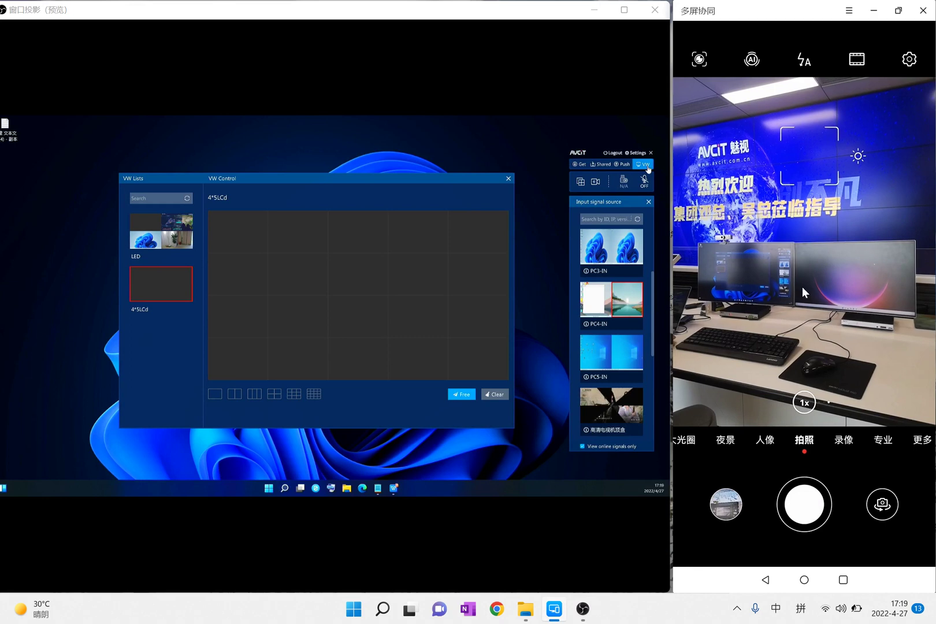
left_click(804, 280)
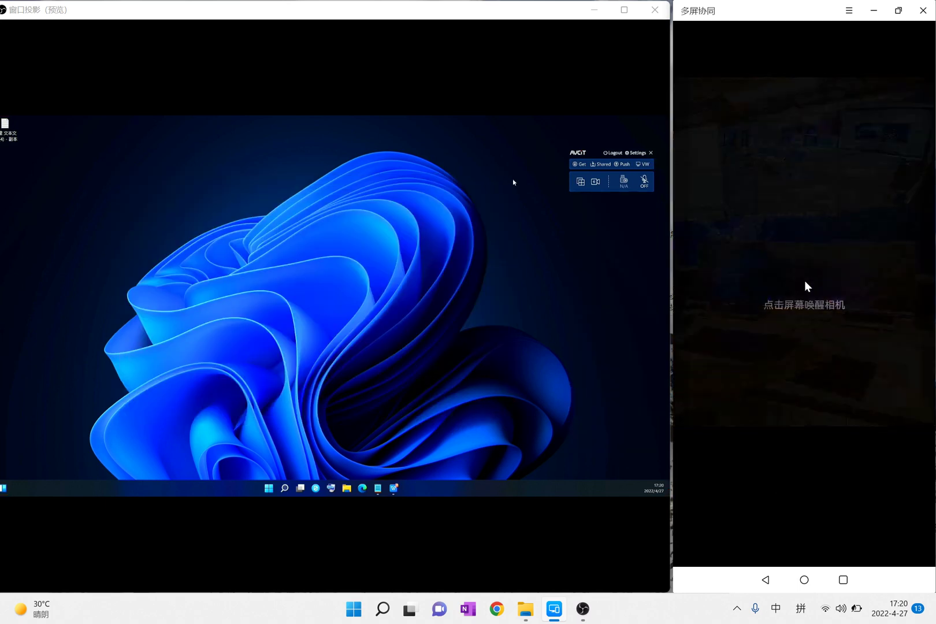
right_click(486, 276)
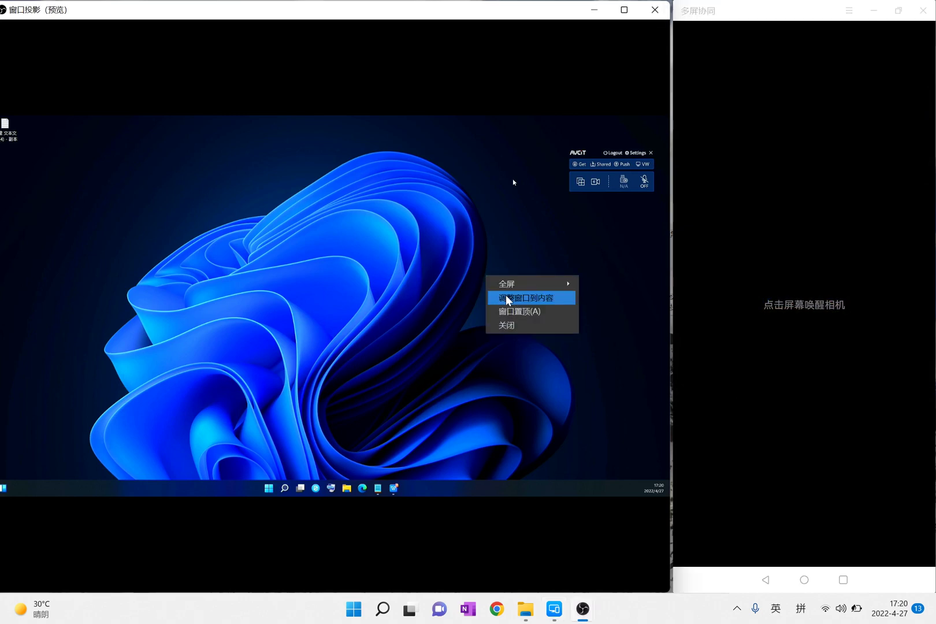
Restore the projection to full screen, minimize the 1:1 meeting, and drag its widget lower right
mouse_move(512, 287)
left_click(670, 286)
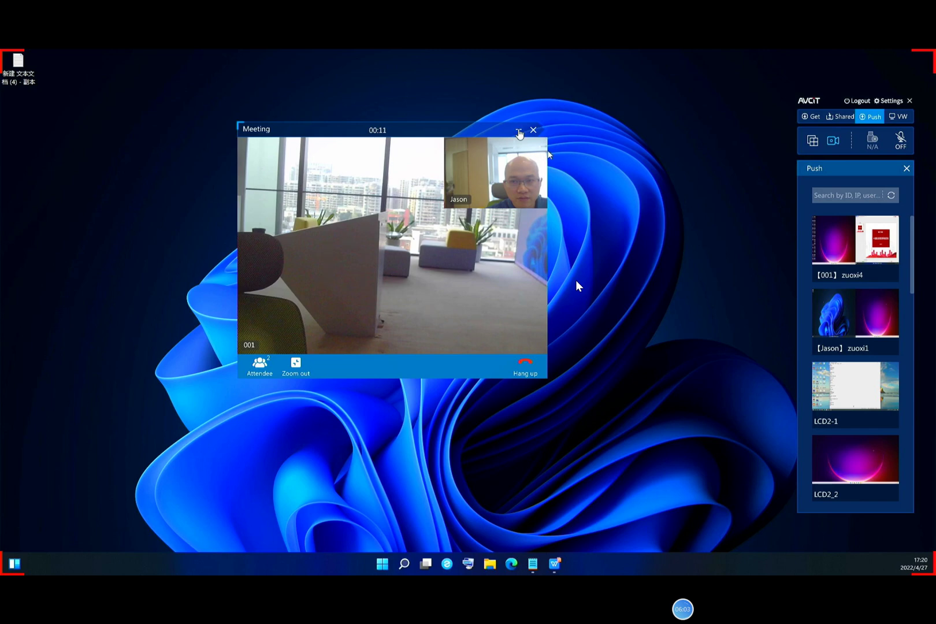
left_click(519, 129)
left_click_drag(211, 301, 804, 508)
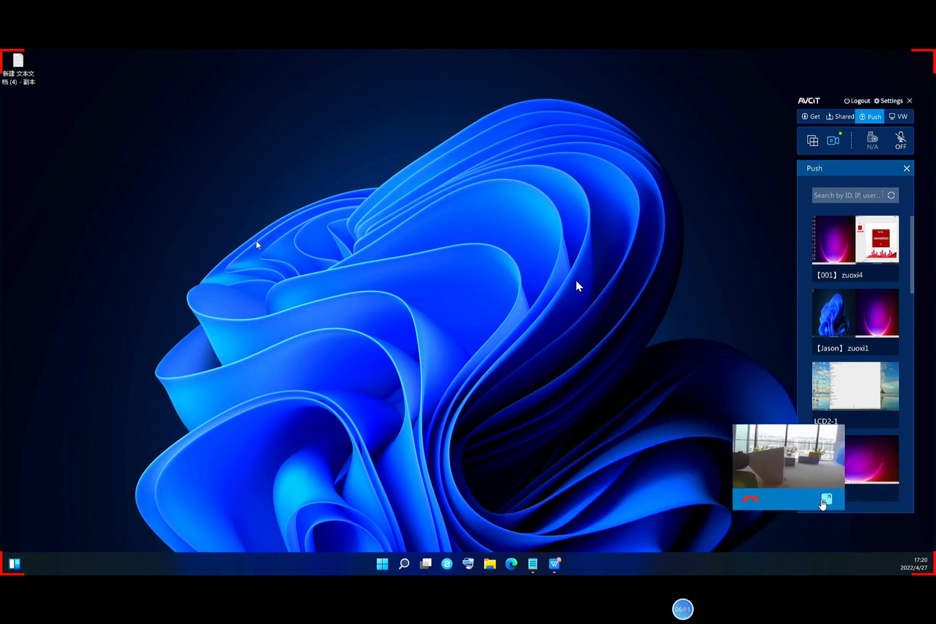
Expand the call, check the attendee list, hang up, and close the Meeting window
left_click(830, 502)
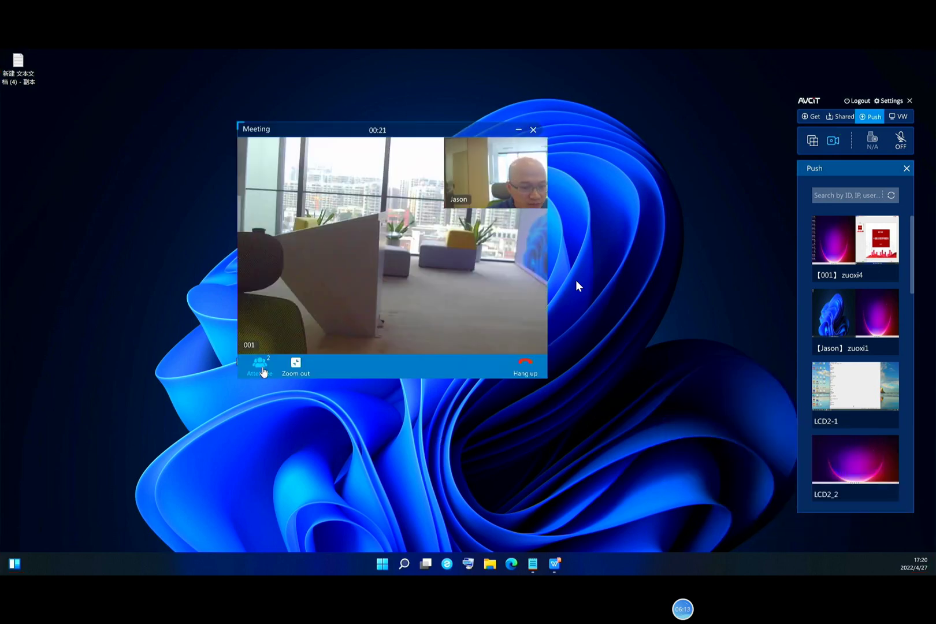
left_click(259, 364)
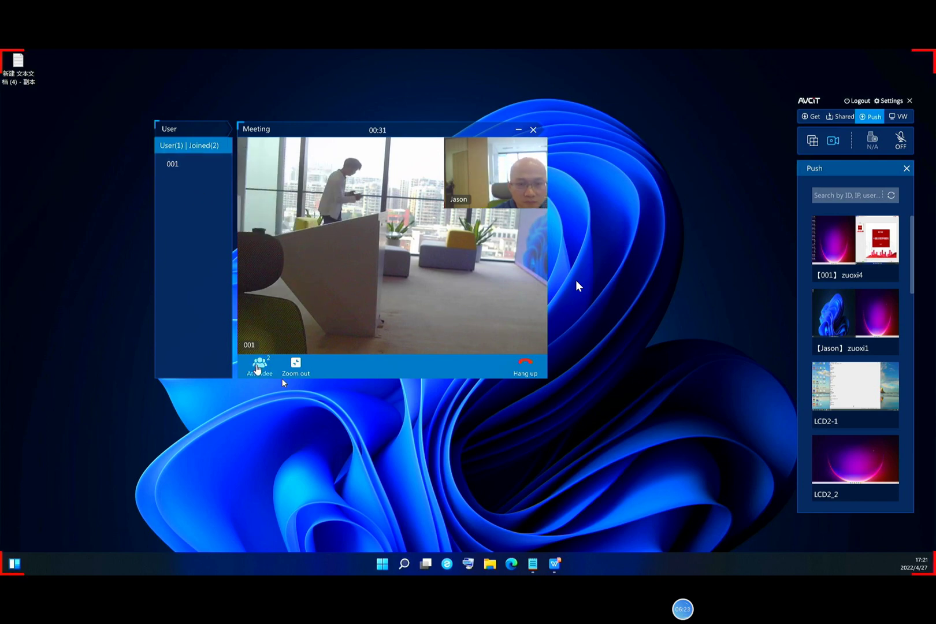
left_click(525, 362)
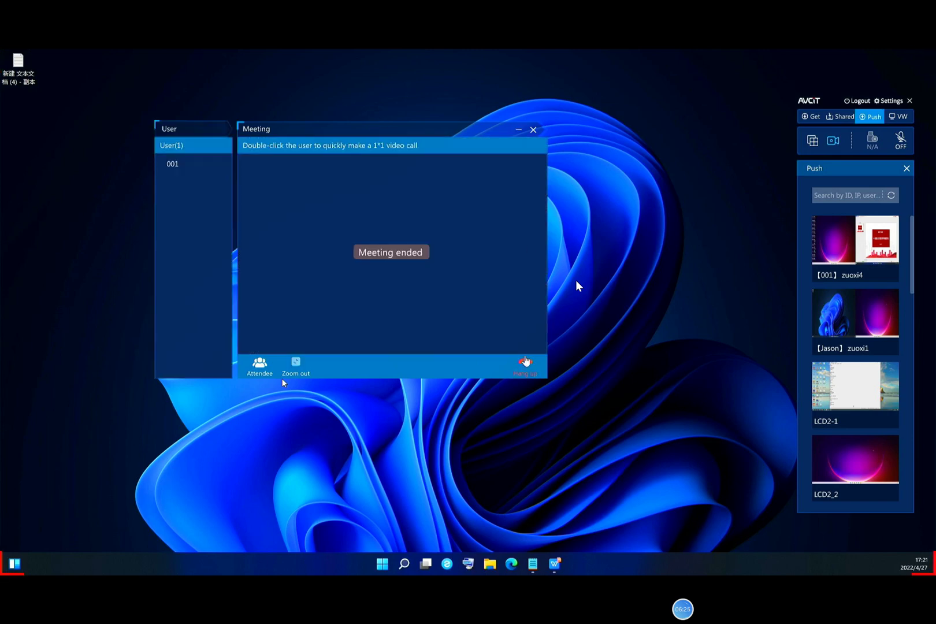
left_click(533, 129)
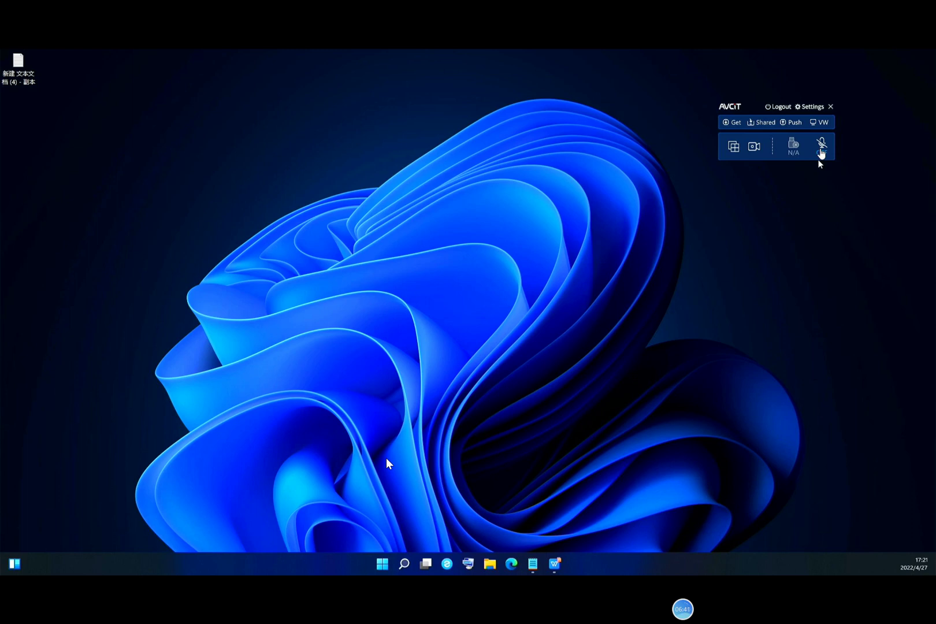
Toggle the toolbar's mic button until microphone passthrough reads ON
left_click(821, 147)
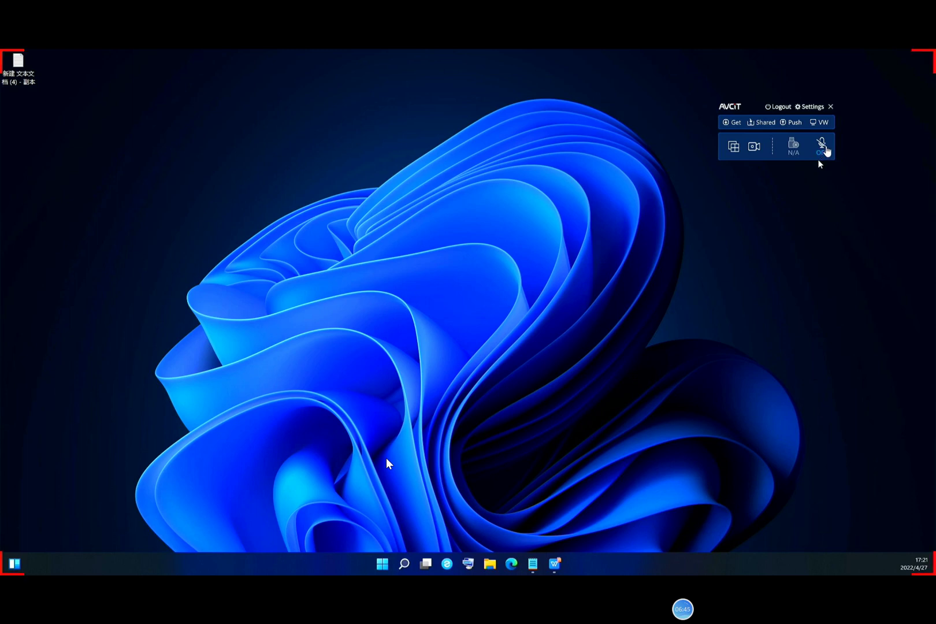
left_click(821, 152)
Reposition the toolbar, check the Get list, then log out and confirm
left_click_drag(745, 111, 575, 181)
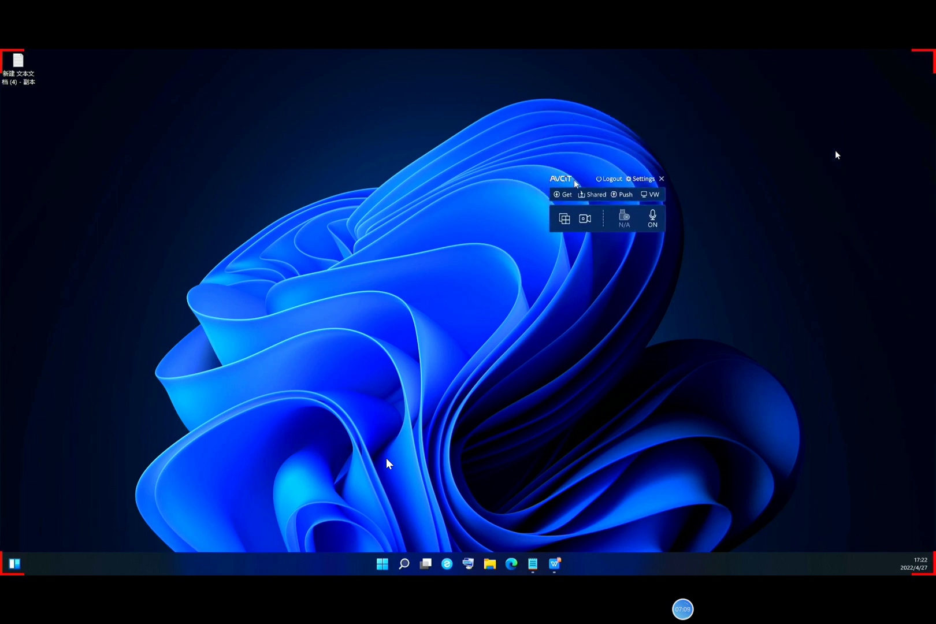
left_click(658, 177)
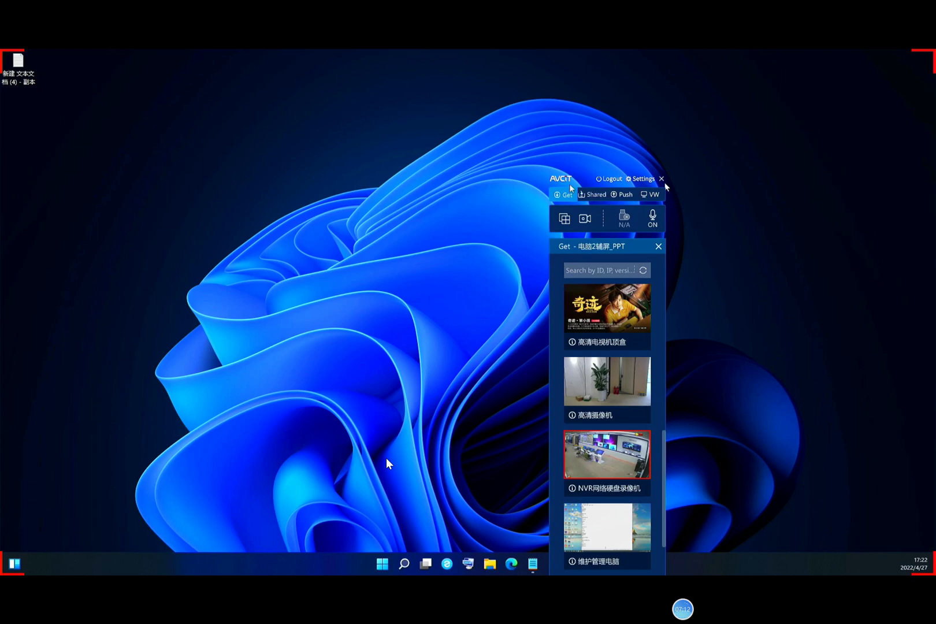
left_click_drag(572, 186, 622, 148)
left_click(658, 143)
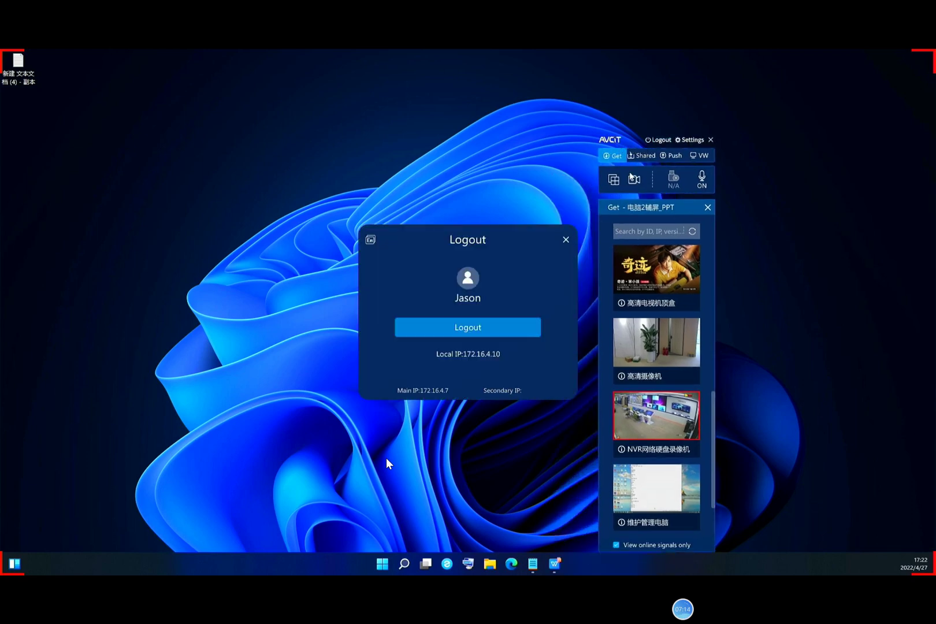
left_click(510, 324)
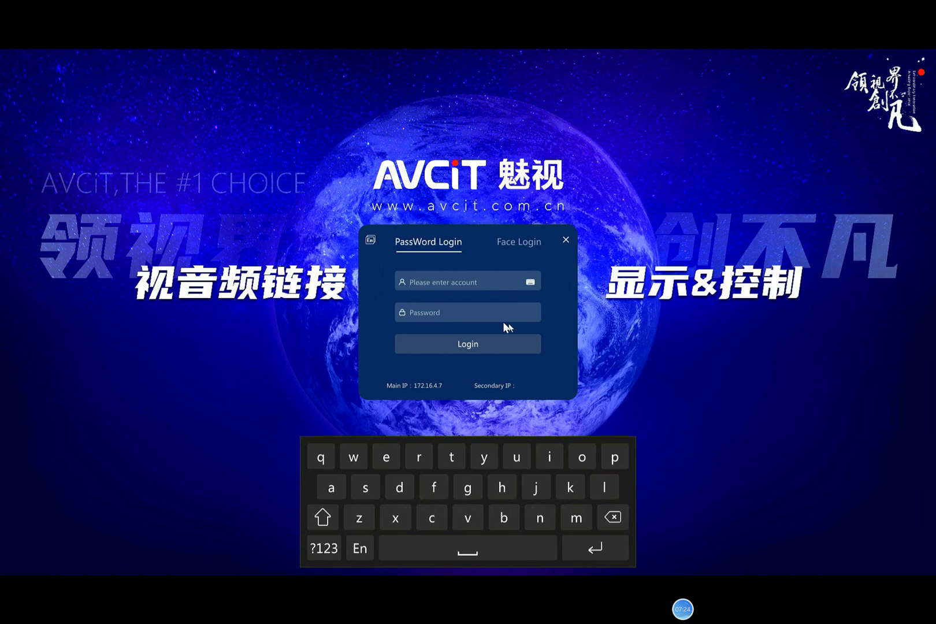
Log back in by entering the account name, correcting a typo, then the password
type("Jadm")
key("BackSpace")
key("BackSpace")
key("BackSpace")
type("ason")
key("Tab")
type("123")
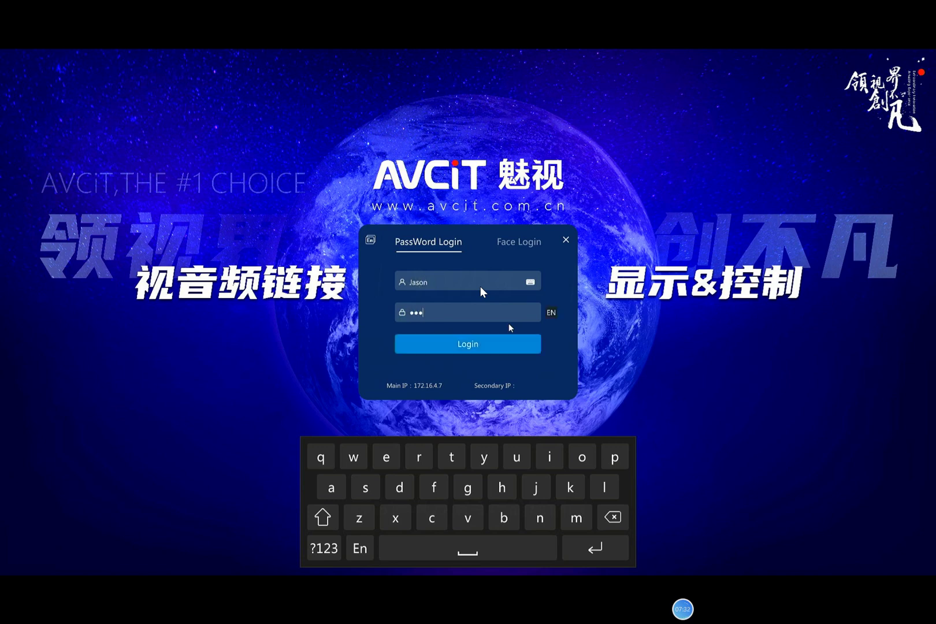
key("Return")
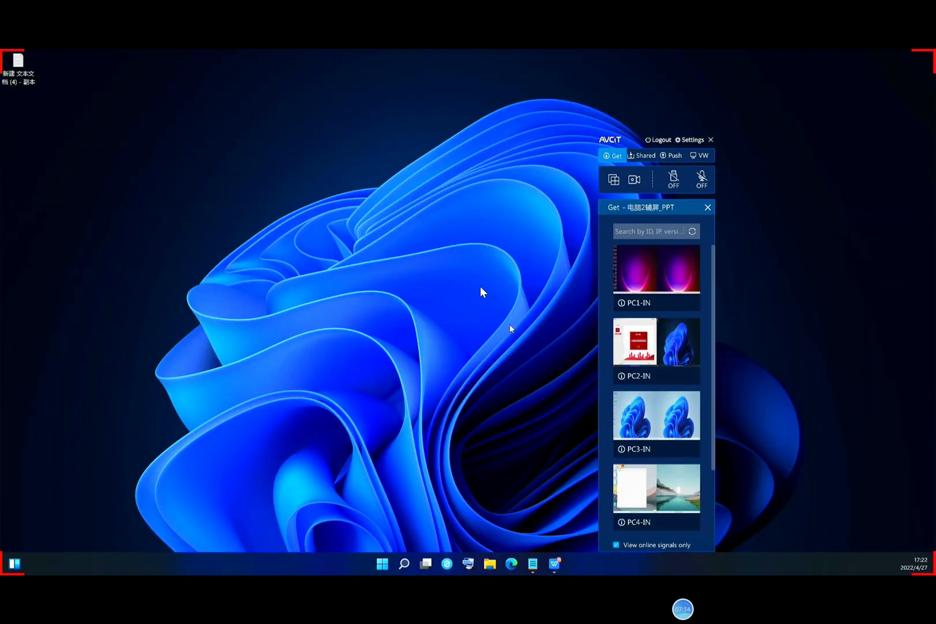